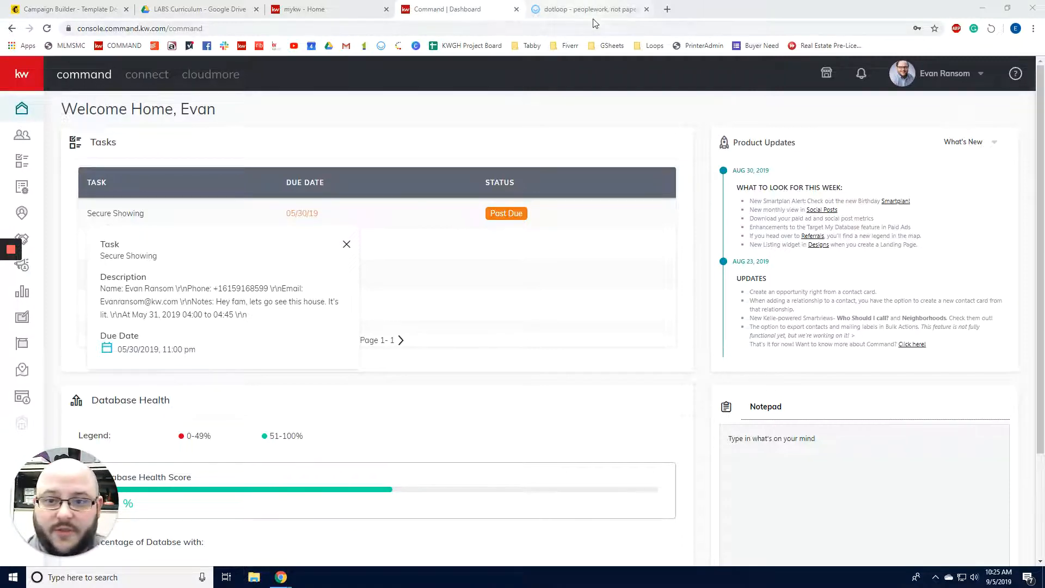
# Step: Switch to dotloop and examine the documents in the listing packet and sales packet folders of the 123 Example Listing loop
pyautogui.click(578, 13)
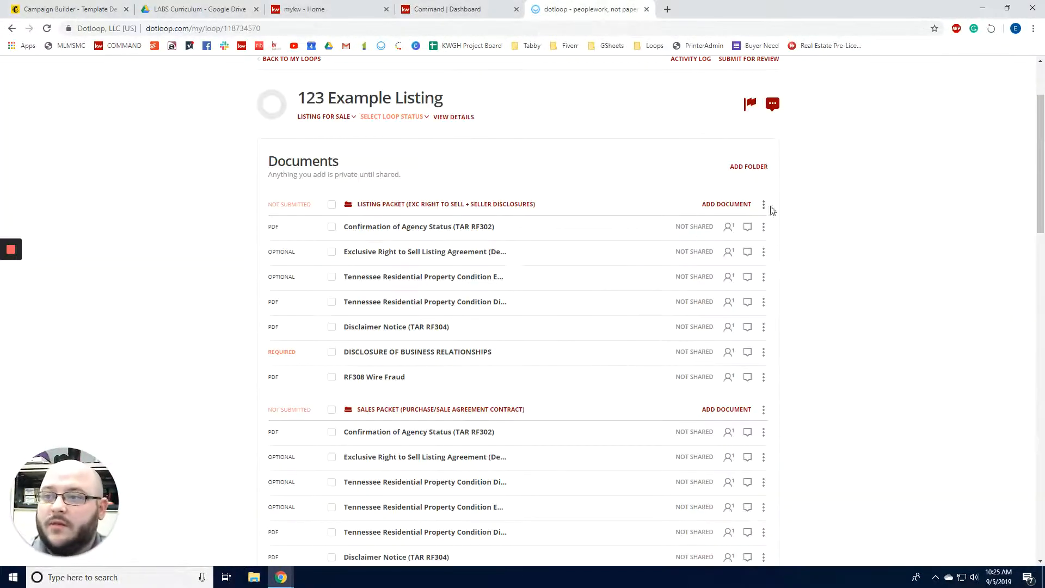
pyautogui.scroll(-2, 793, 208)
pyautogui.scroll(2, 834, 190)
pyautogui.scroll(2, 838, 188)
pyautogui.scroll(-3, 841, 200)
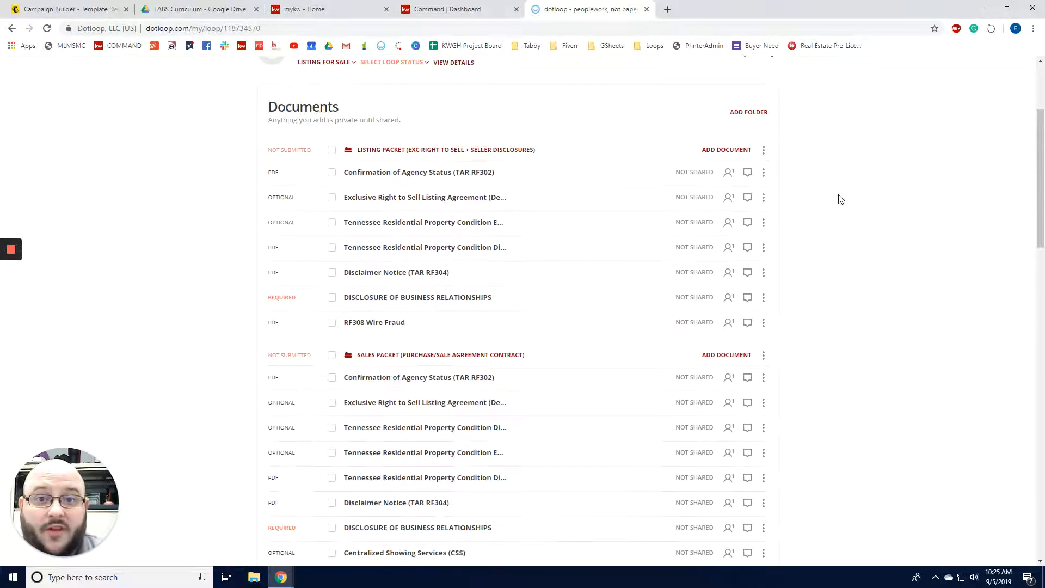
pyautogui.scroll(2, 838, 197)
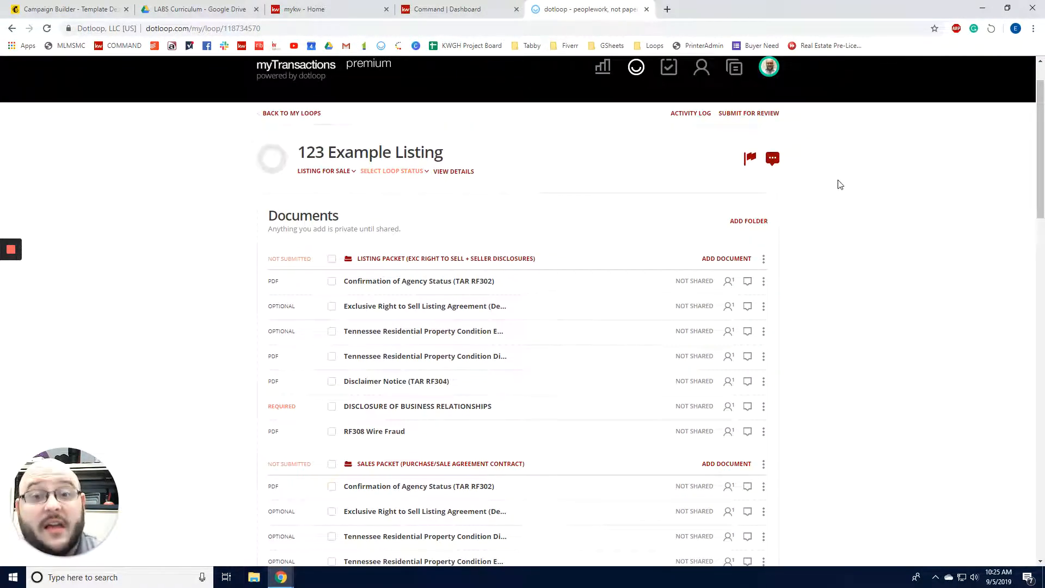
pyautogui.scroll(-3, 854, 184)
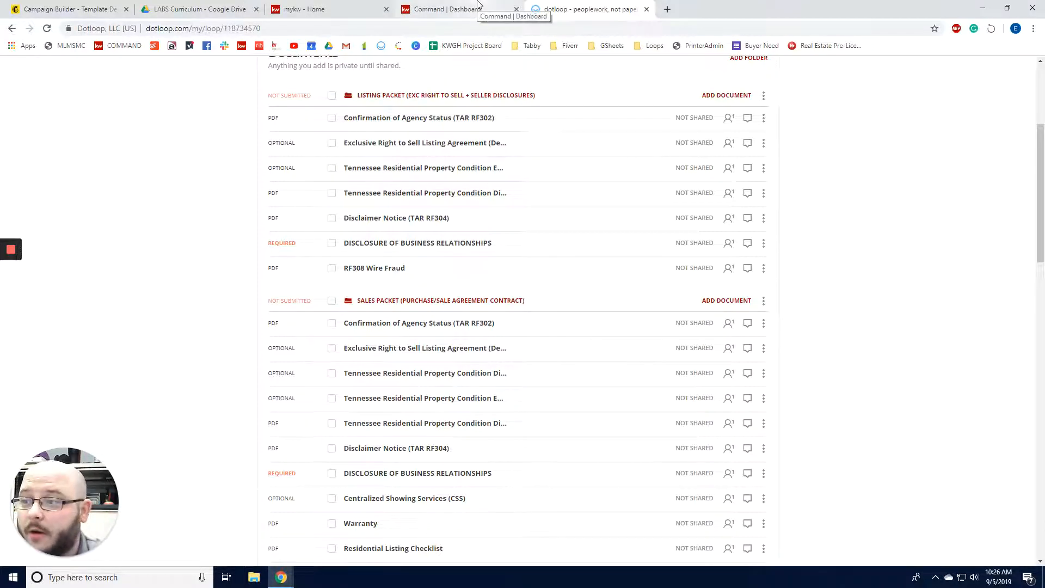
pyautogui.scroll(4, 677, 272)
pyautogui.scroll(-4, 676, 272)
# Step: Switch to Command and open the documents of the Under Contract listing opportunity tagged Rudy Title
pyautogui.click(447, 9)
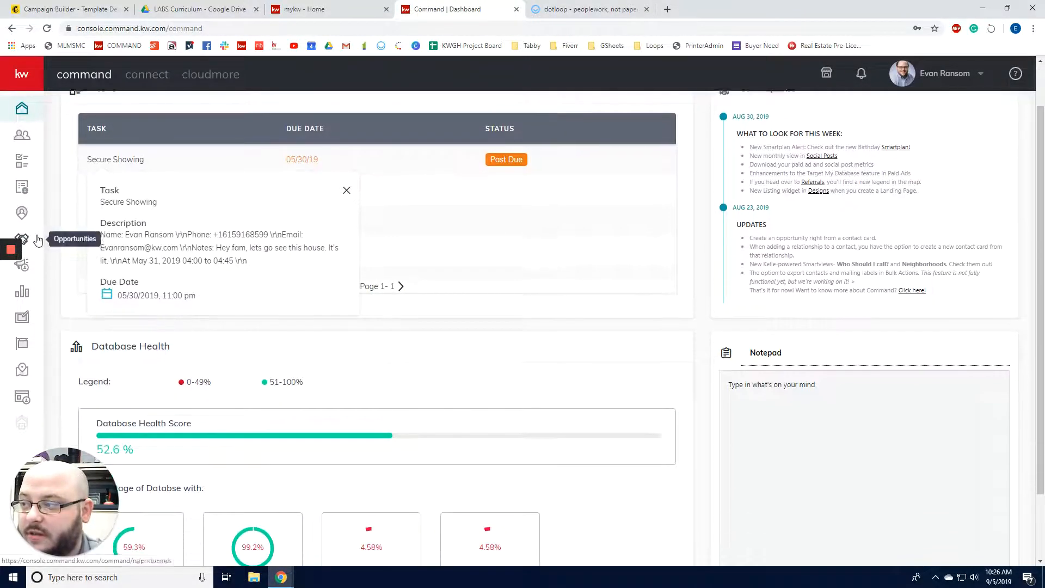
pyautogui.scroll(-1, 30, 239)
pyautogui.click(32, 237)
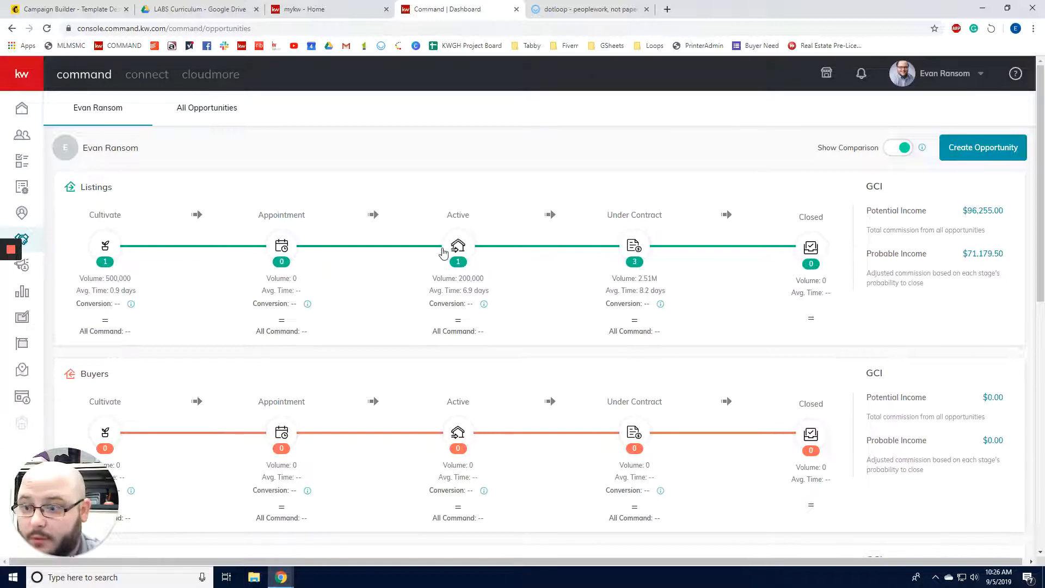
pyautogui.click(634, 246)
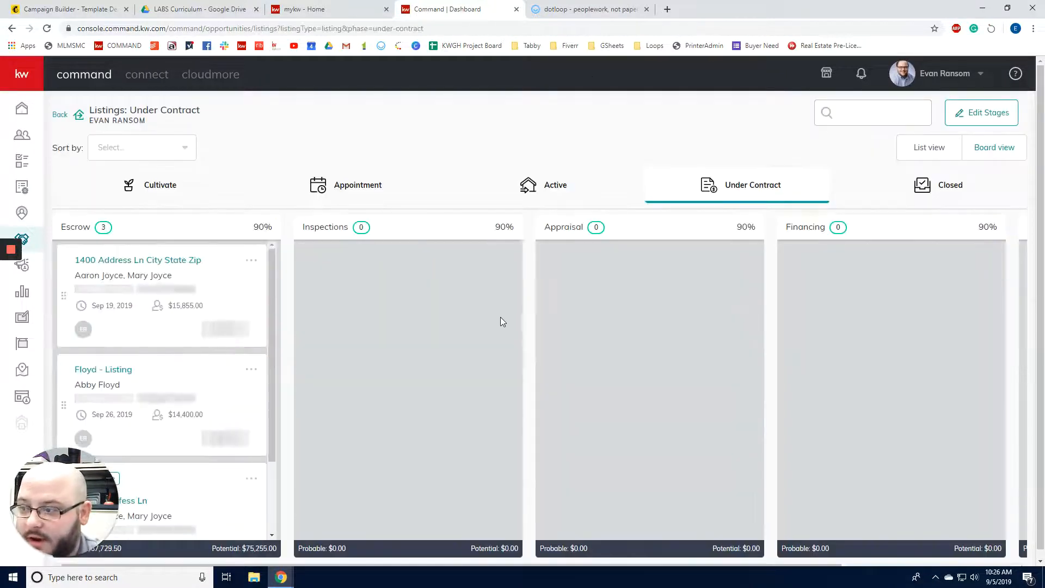
pyautogui.scroll(-1, 278, 330)
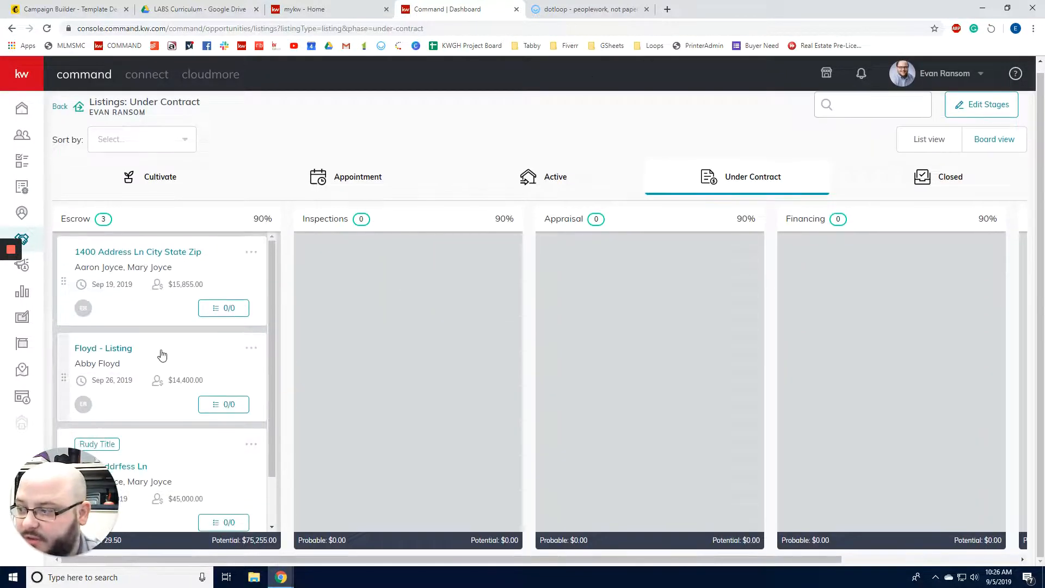
pyautogui.click(133, 467)
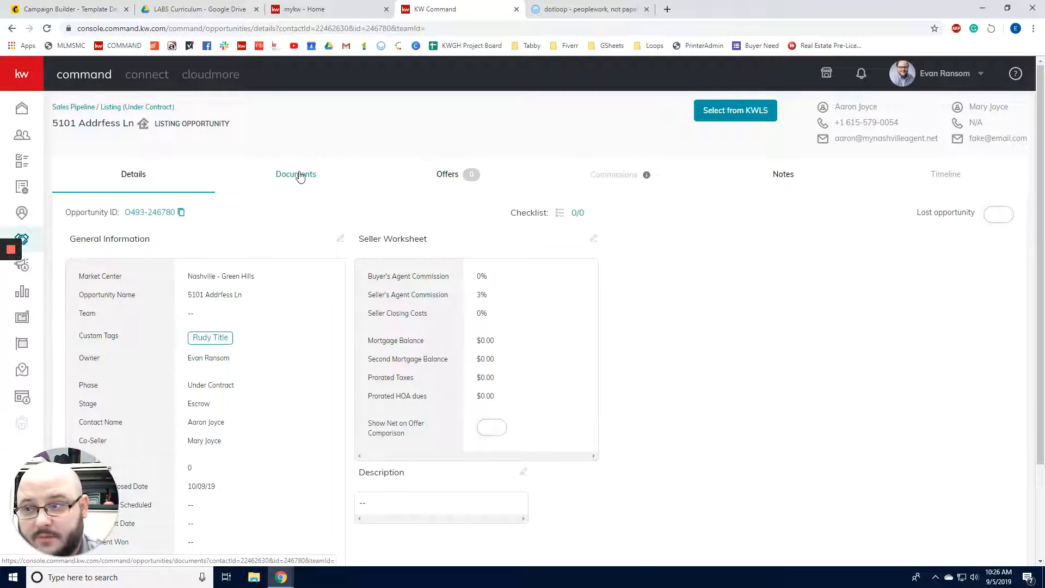
pyautogui.click(298, 174)
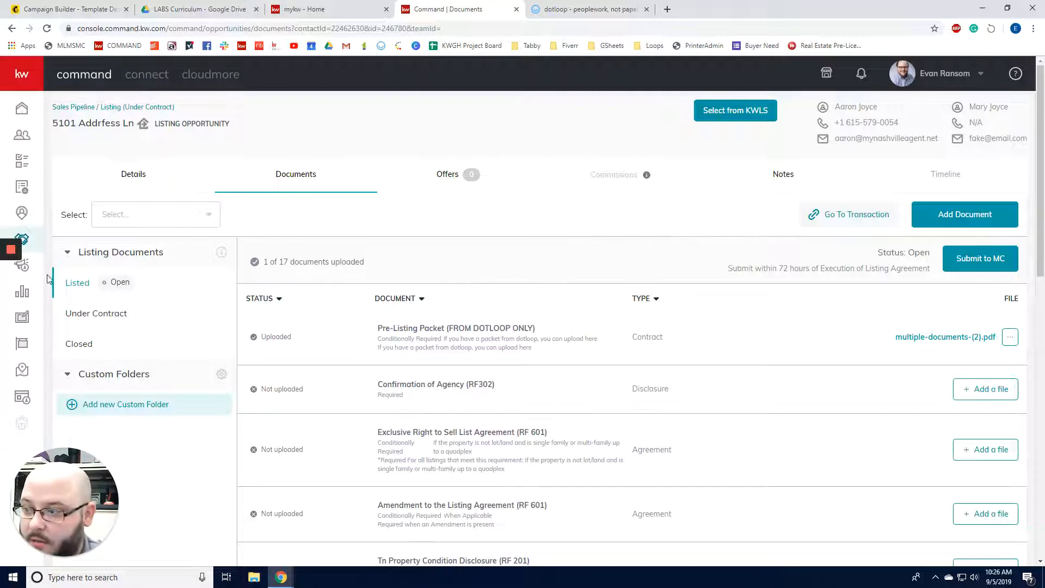
# Step: Remove the uploaded file multiple-documents-(2).pdf from the Pre-Listing Packet entry in the Listed documents
pyautogui.click(92, 317)
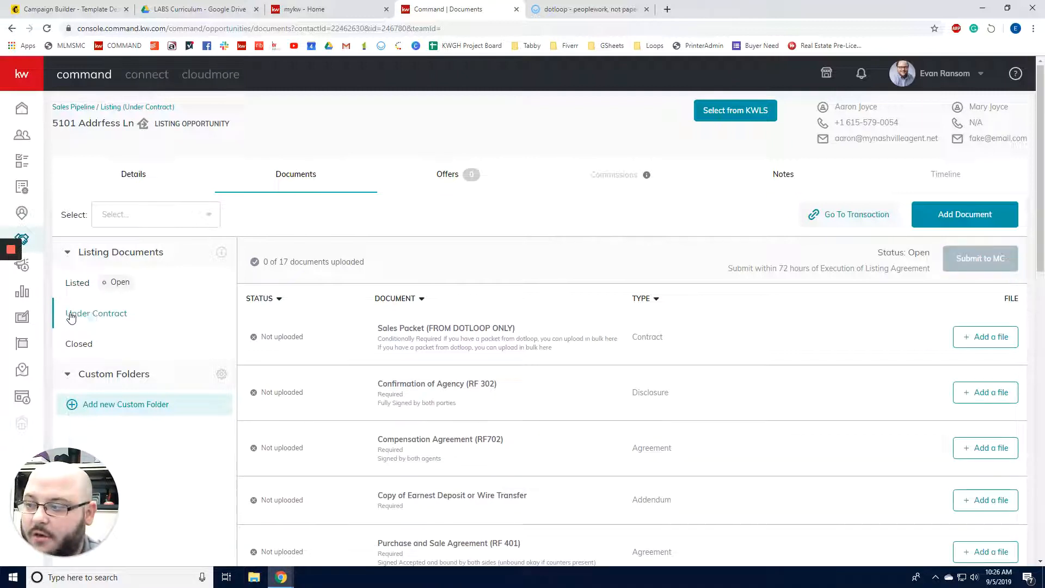
pyautogui.click(76, 284)
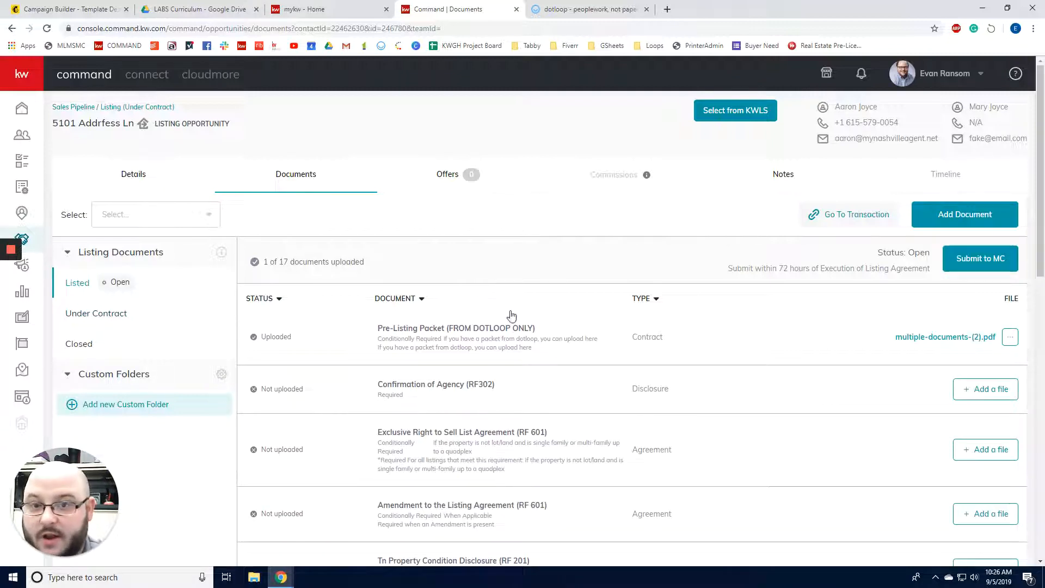
pyautogui.click(1015, 338)
pyautogui.click(998, 375)
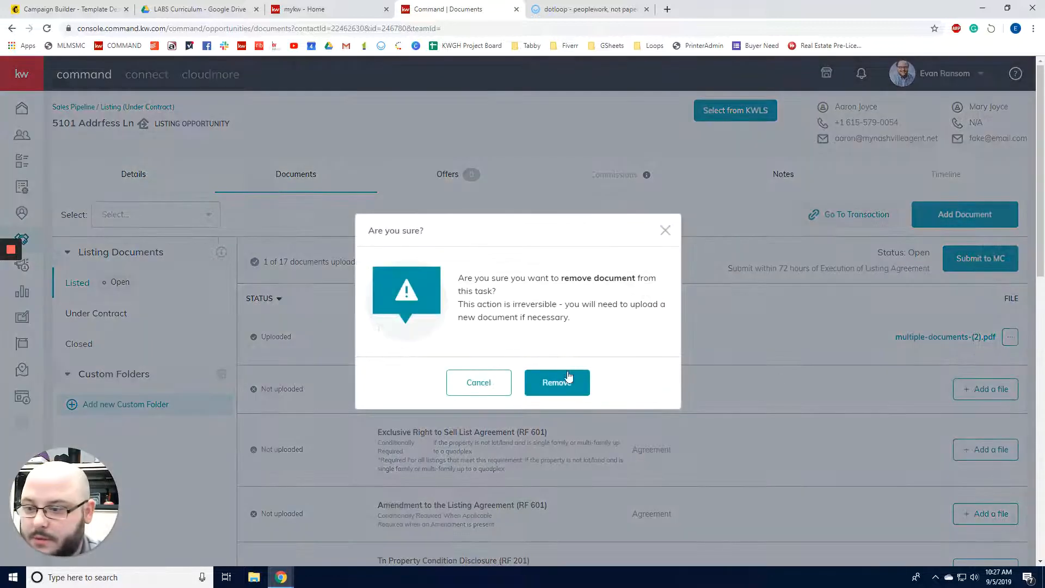
pyautogui.click(568, 375)
# Step: Compare the Under Contract and Listed document checklists, and review the individual documents requested for the Listed stage
pyautogui.click(115, 325)
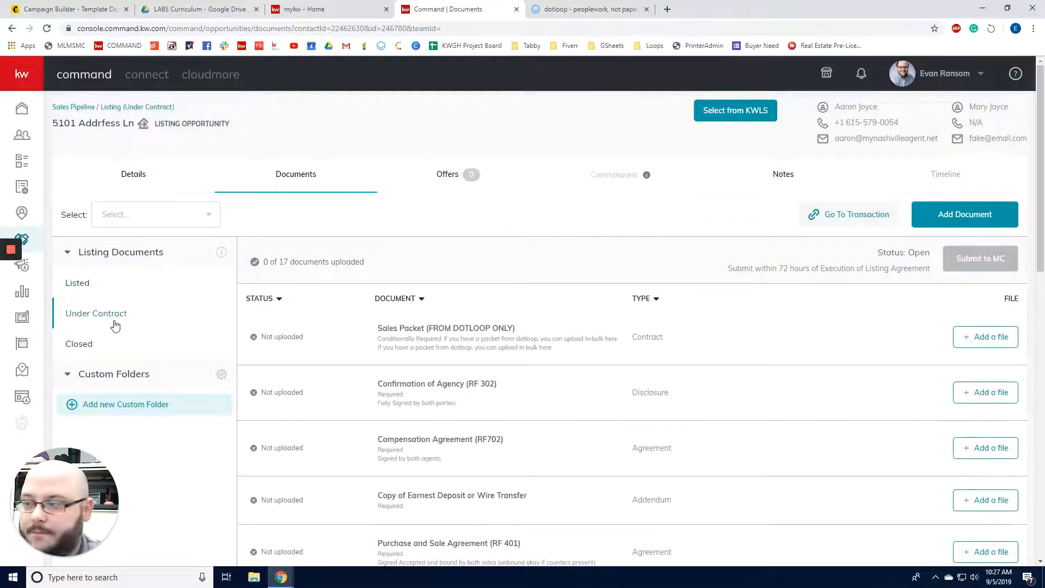
pyautogui.click(81, 285)
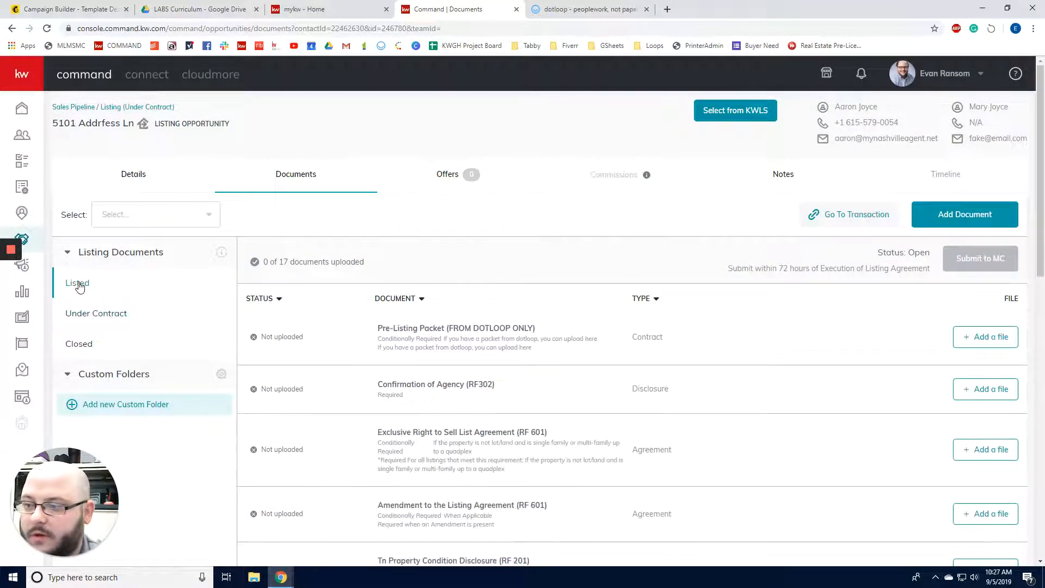
pyautogui.click(93, 310)
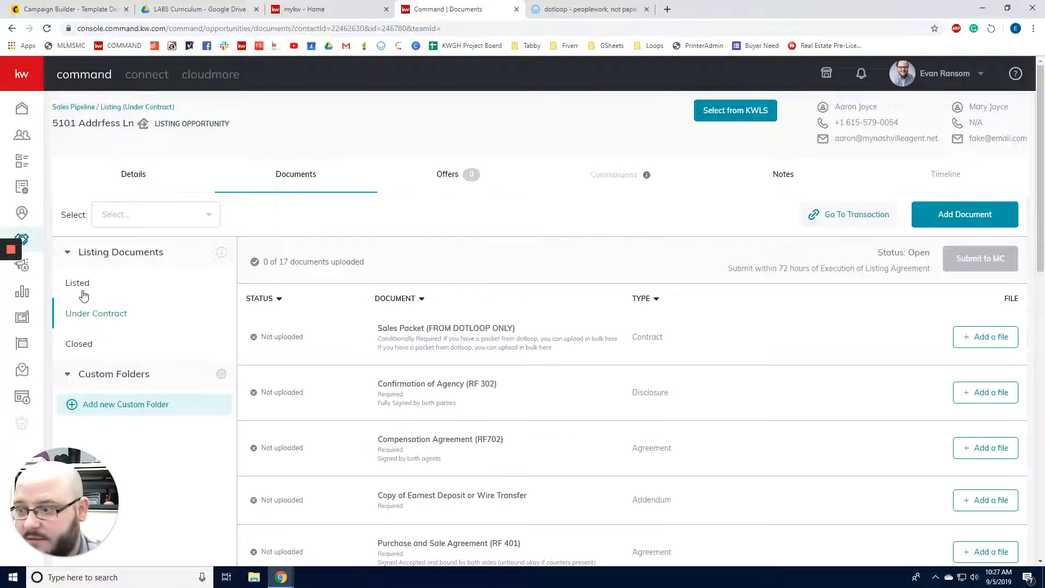
pyautogui.click(82, 294)
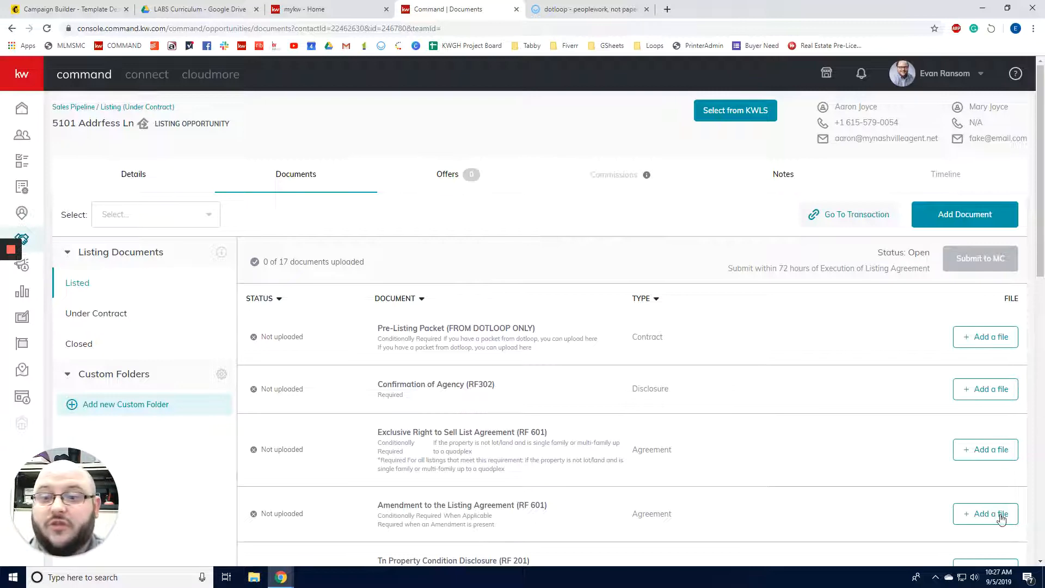
pyautogui.scroll(-1, 730, 430)
pyautogui.scroll(-5, 726, 416)
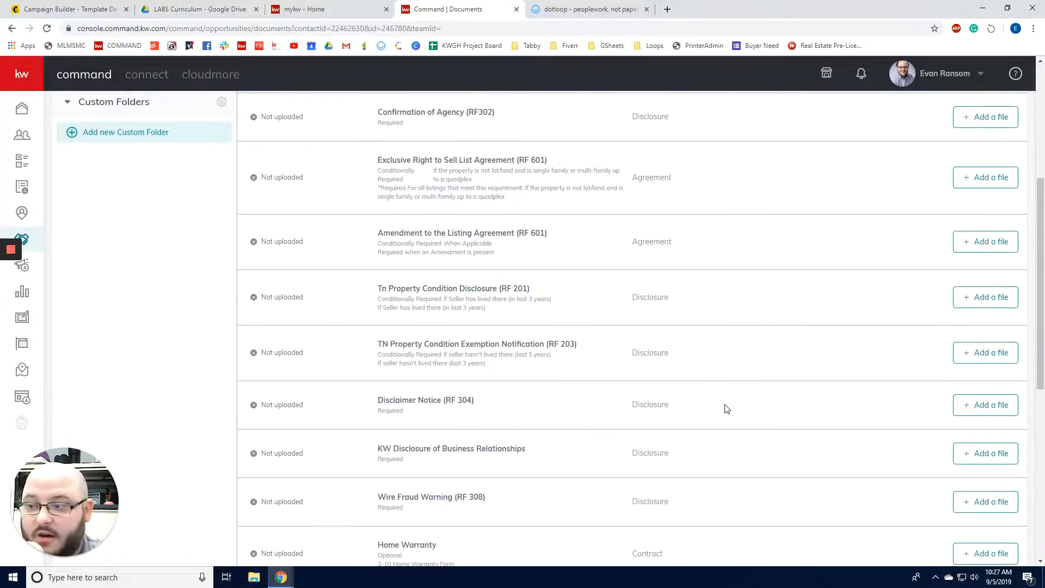
pyautogui.scroll(3, 723, 408)
pyautogui.scroll(2, 723, 409)
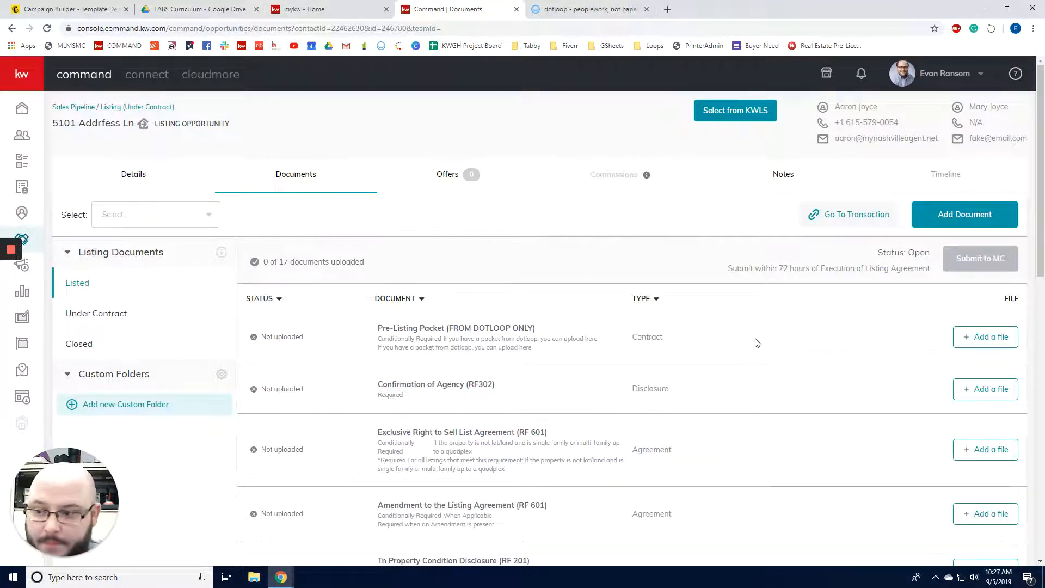
pyautogui.scroll(-2, 756, 341)
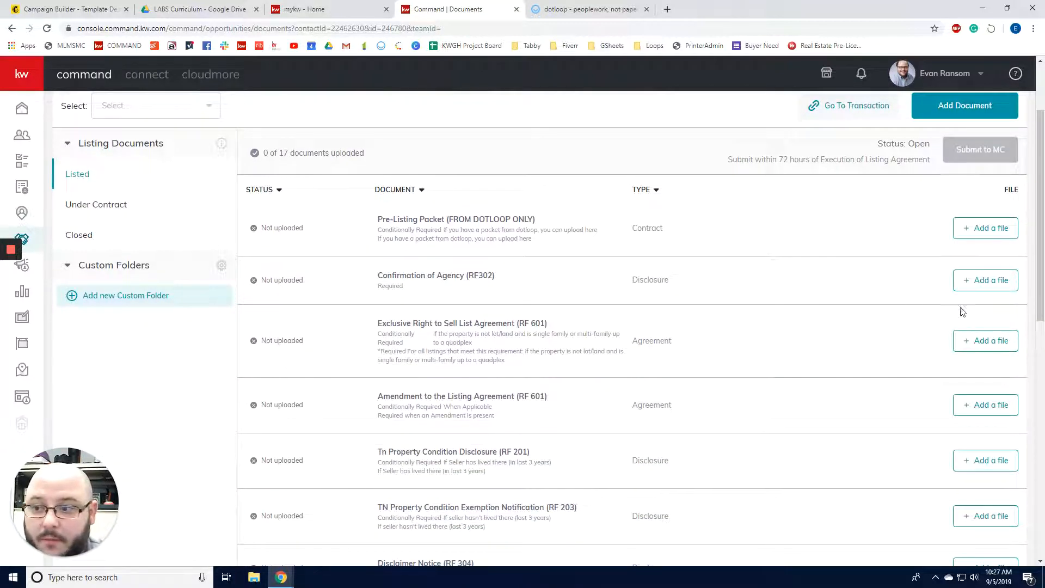
# Step: Compare the dotloop listing packet with the Pre-Listing Packet (FROM DOTLOOP ONLY) entry in Command's Listed documents
pyautogui.click(604, 9)
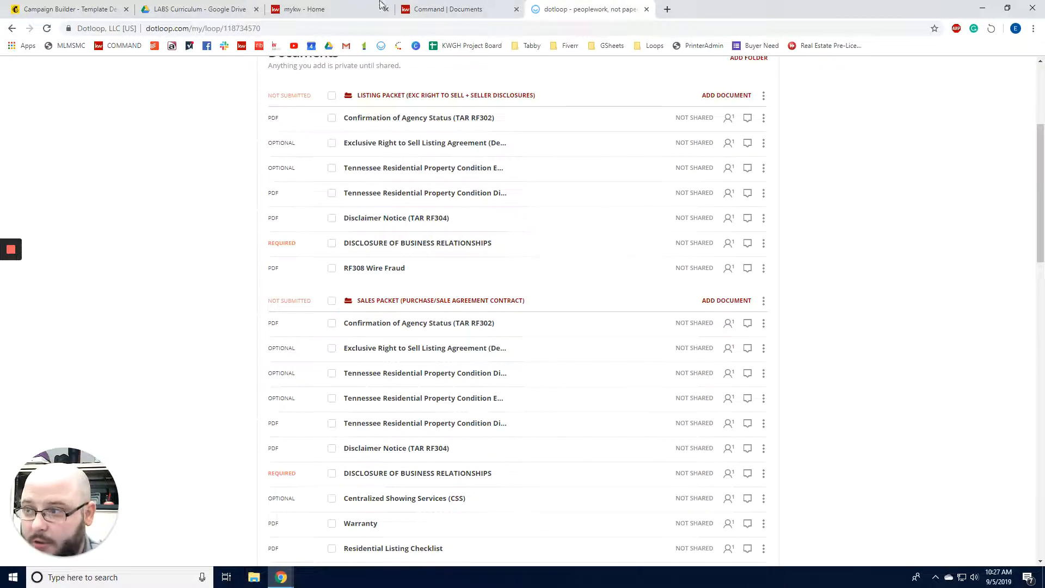
pyautogui.click(430, 8)
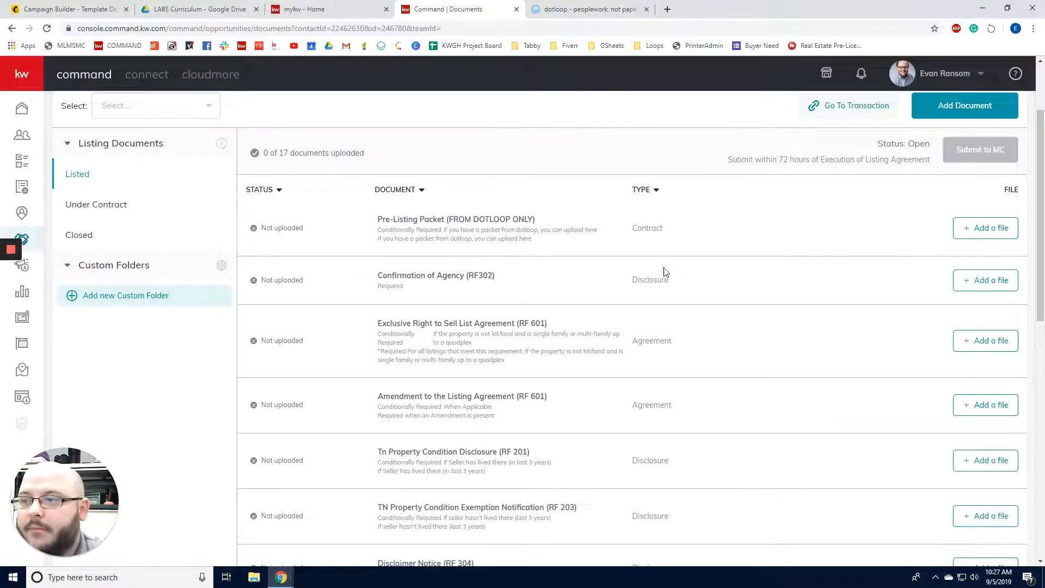
pyautogui.scroll(2, 435, 231)
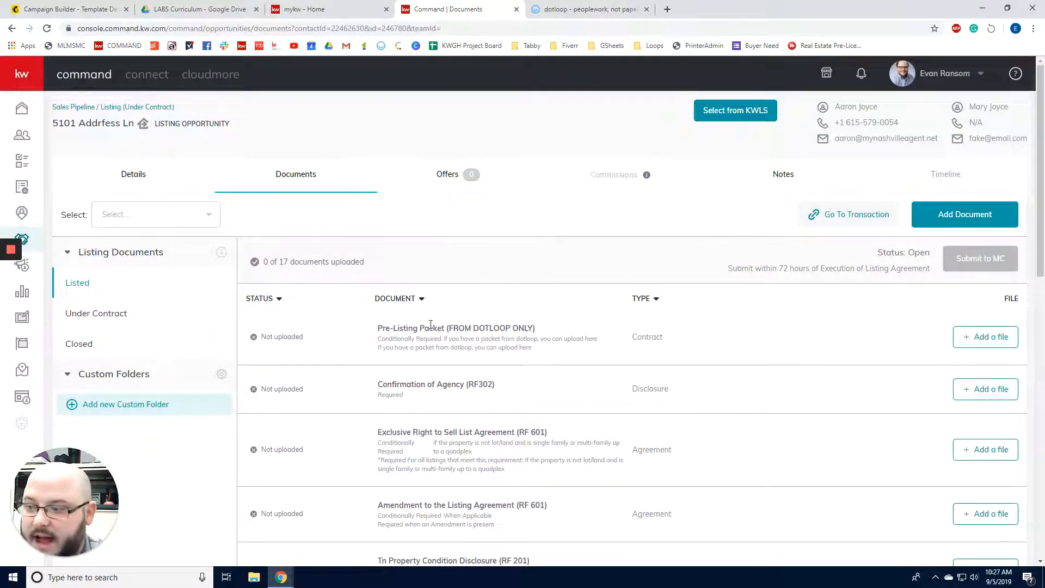
pyautogui.moveTo(374, 330); pyautogui.dragTo(546, 331)
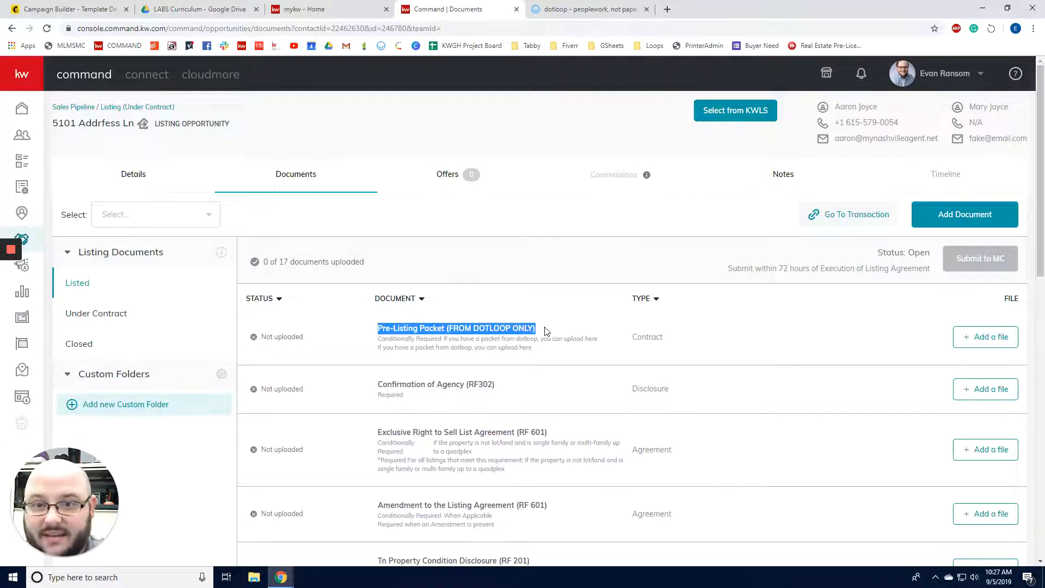
pyautogui.click(539, 334)
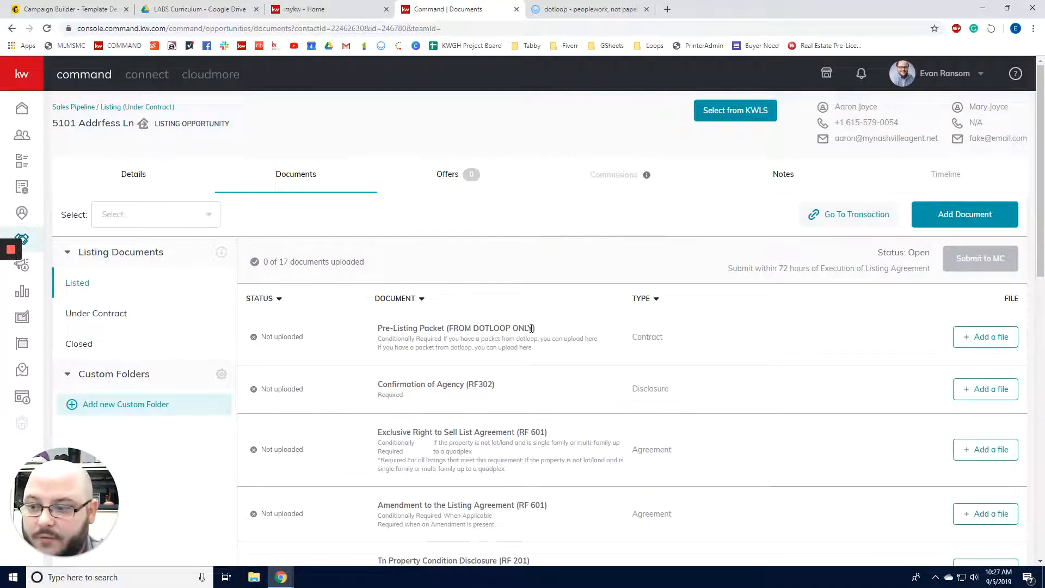
pyautogui.click(570, 9)
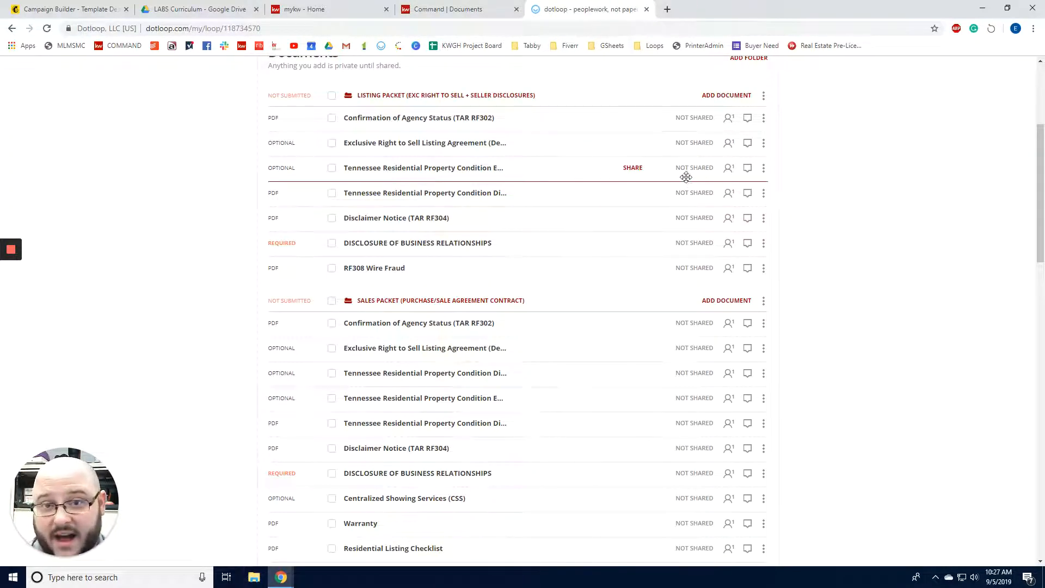
pyautogui.click(448, 9)
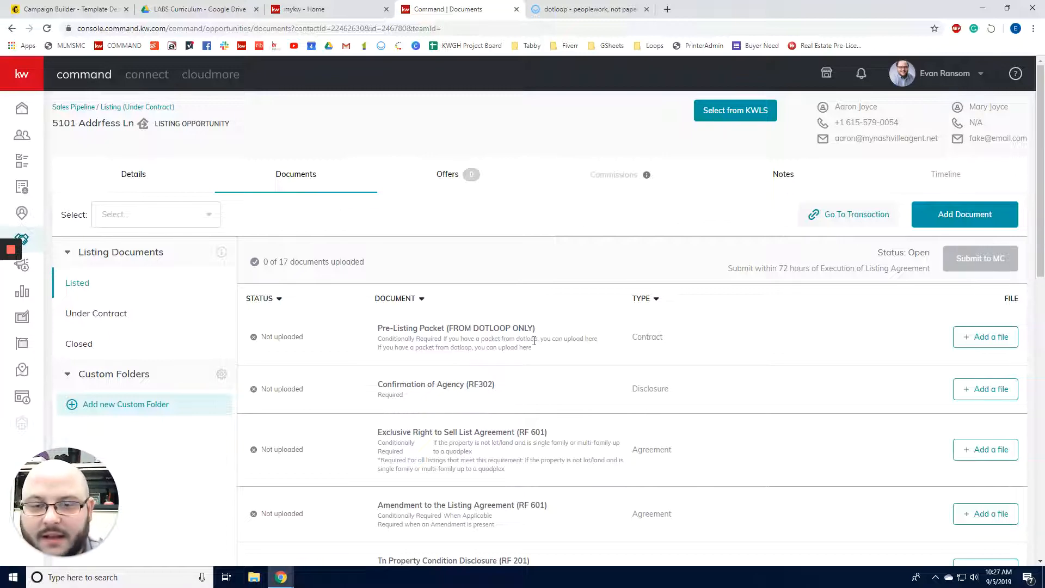
# Step: Switch to dotloop and download all documents in the Listing Packet folder of the 123 Example Listing loop as one PDF
pyautogui.click(578, 9)
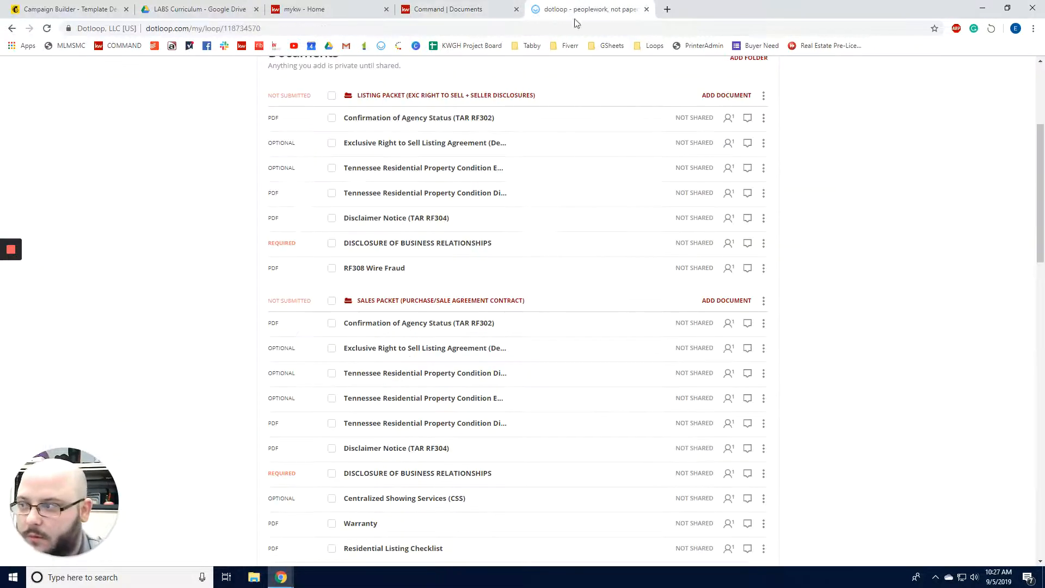
pyautogui.scroll(-2, 584, 250)
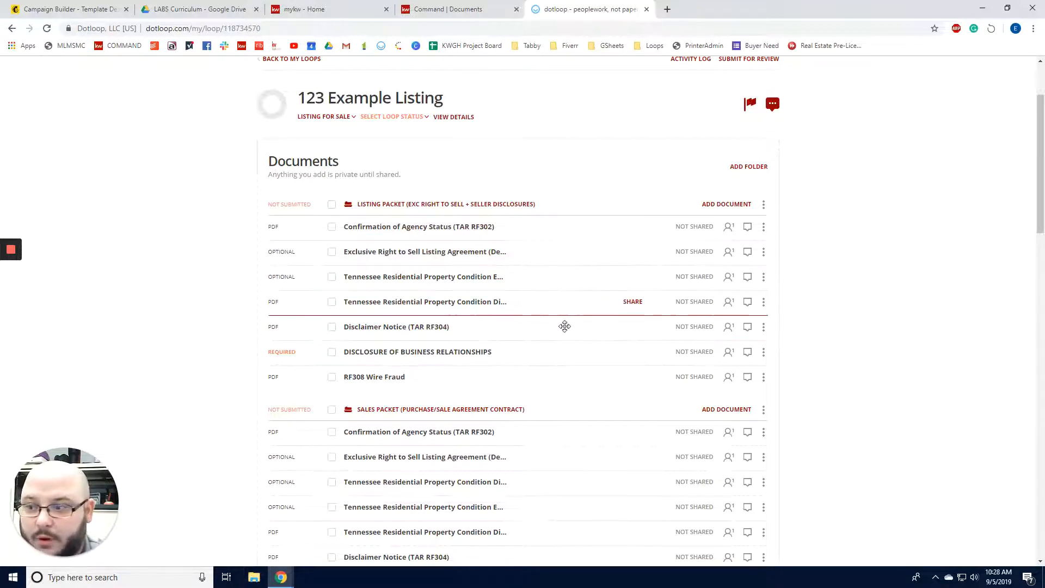
pyautogui.click(332, 205)
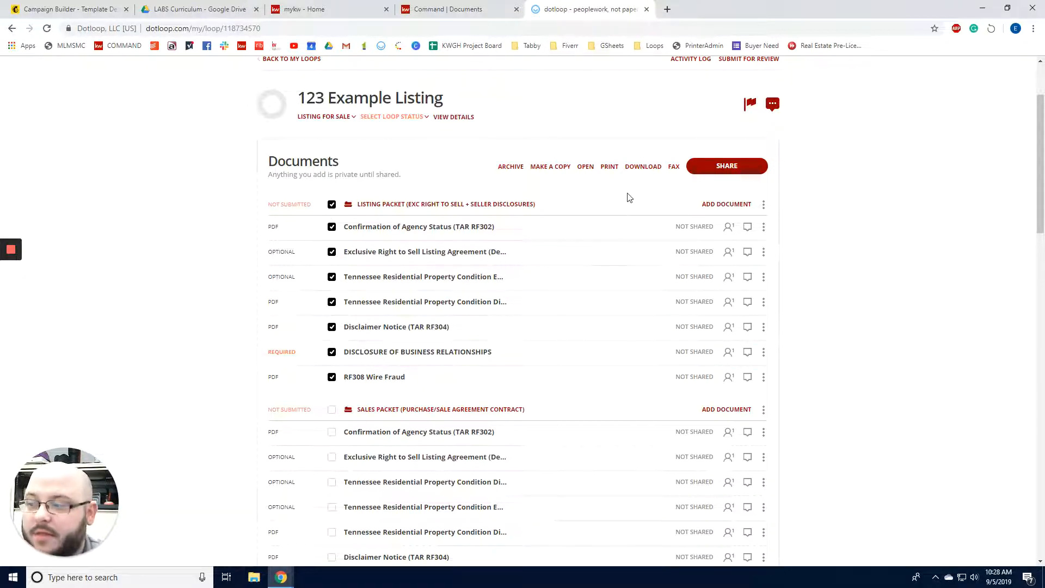
pyautogui.click(648, 167)
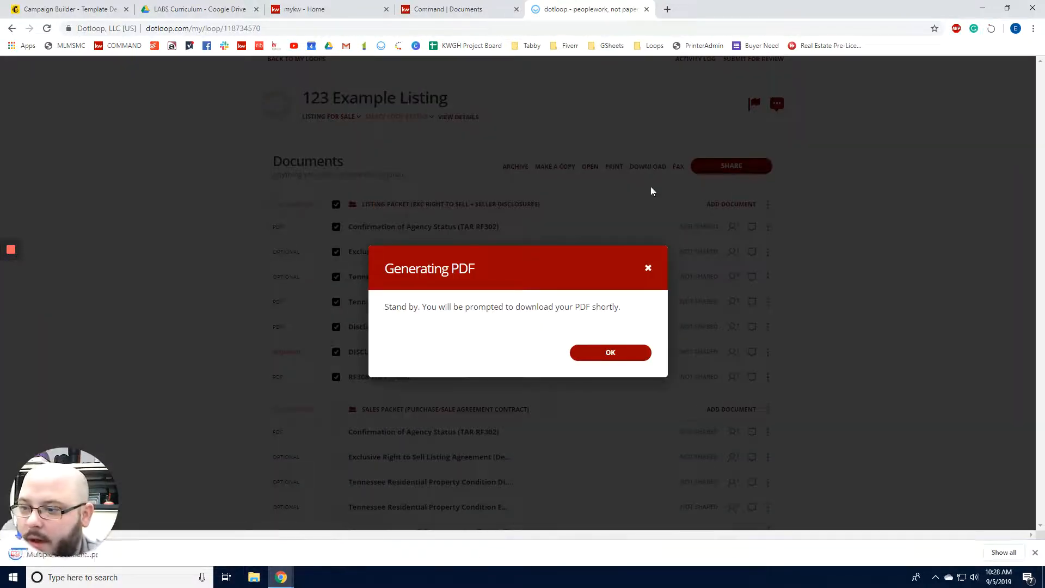
pyautogui.click(623, 356)
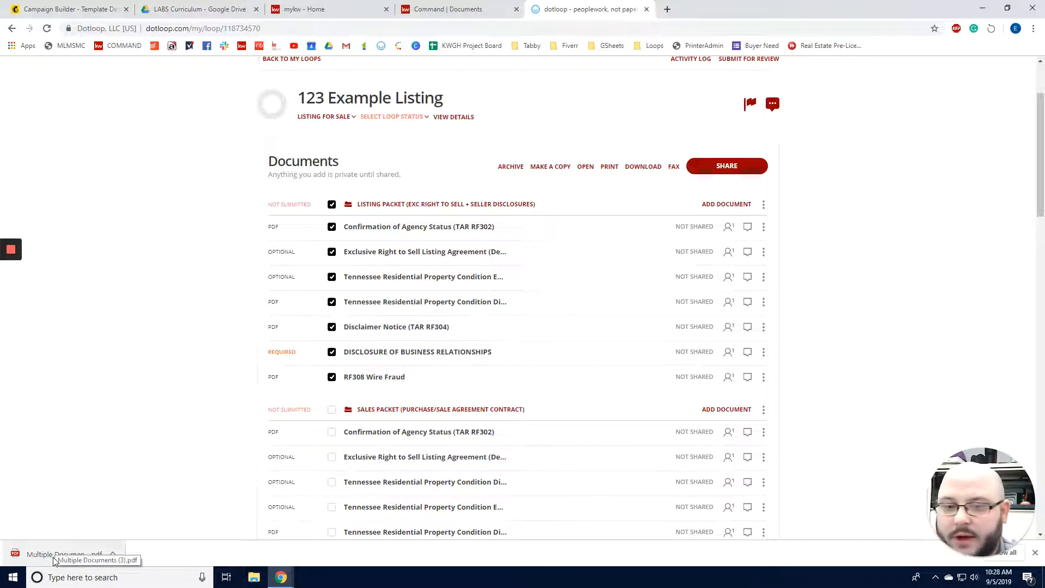
# Step: Switch to Command and assign the downloaded Multiple Documents (3).pdf to the Pre-Listing Packet (FROM DOTLOOP ONLY) entry in the Listed documents
pyautogui.click(445, 10)
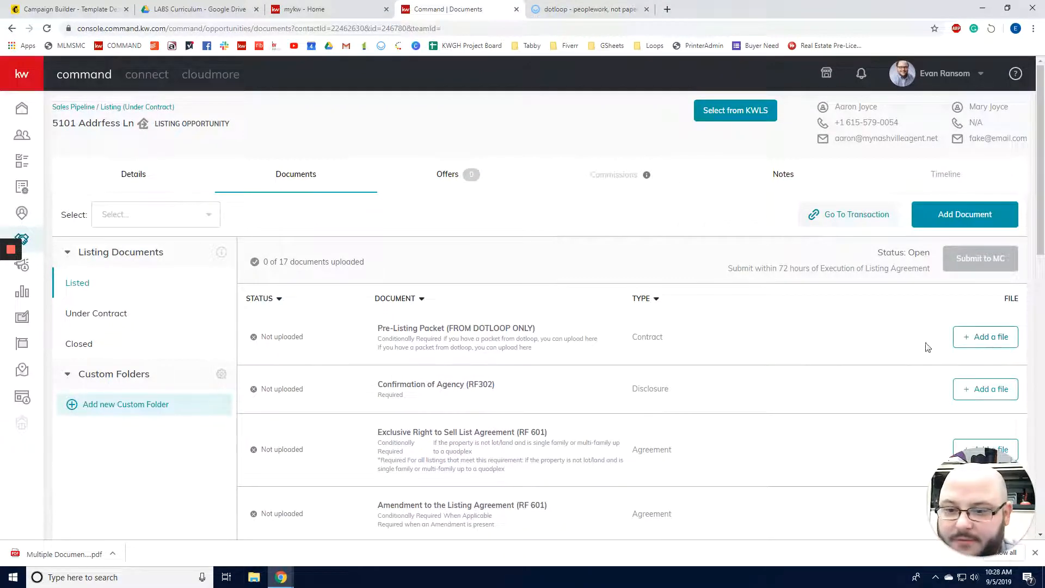
pyautogui.click(991, 340)
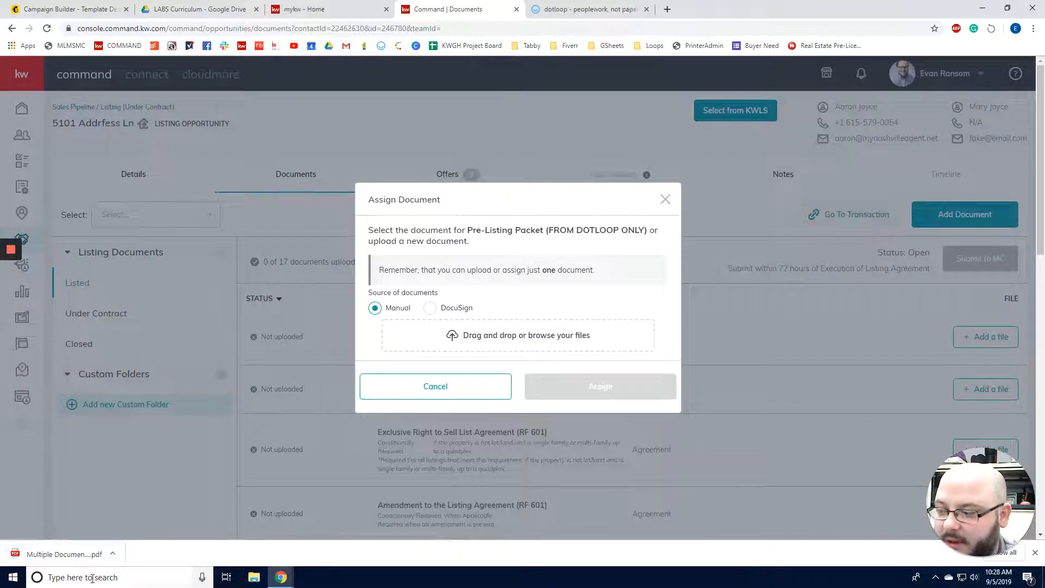
pyautogui.moveTo(64, 554); pyautogui.dragTo(520, 339)
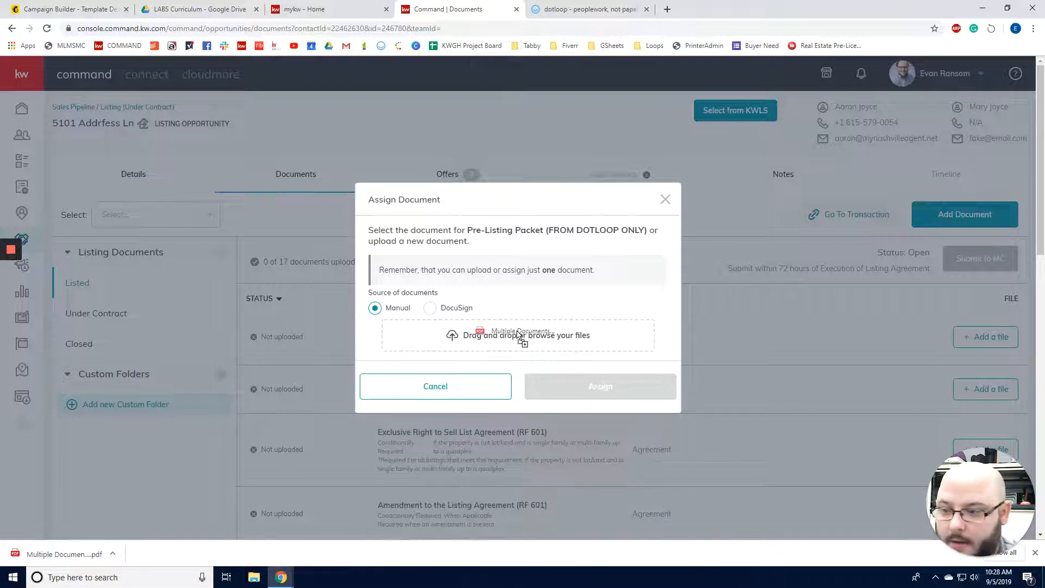
pyautogui.moveTo(517, 330); pyautogui.dragTo(517, 331)
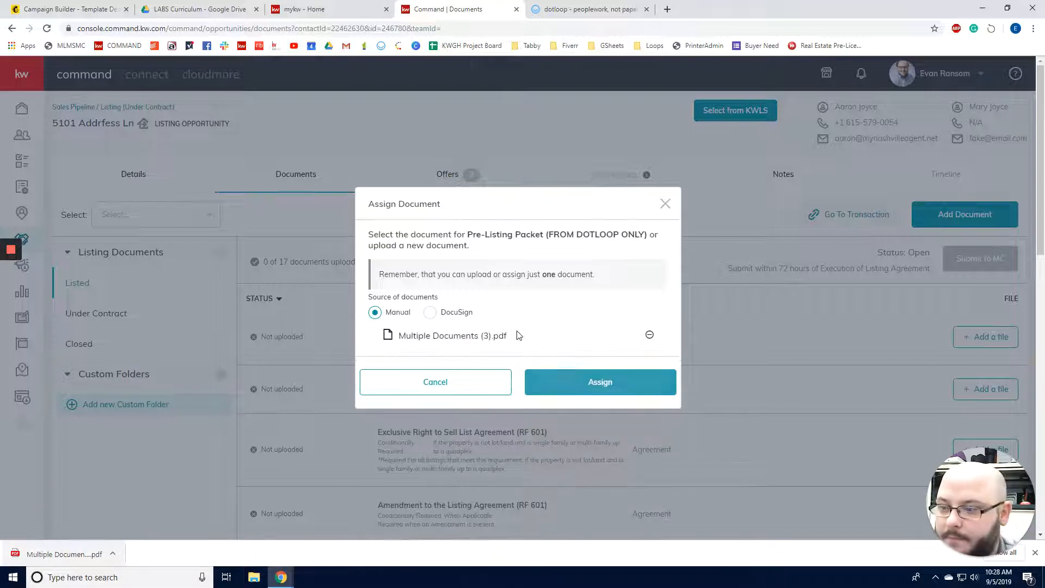
pyautogui.click(608, 390)
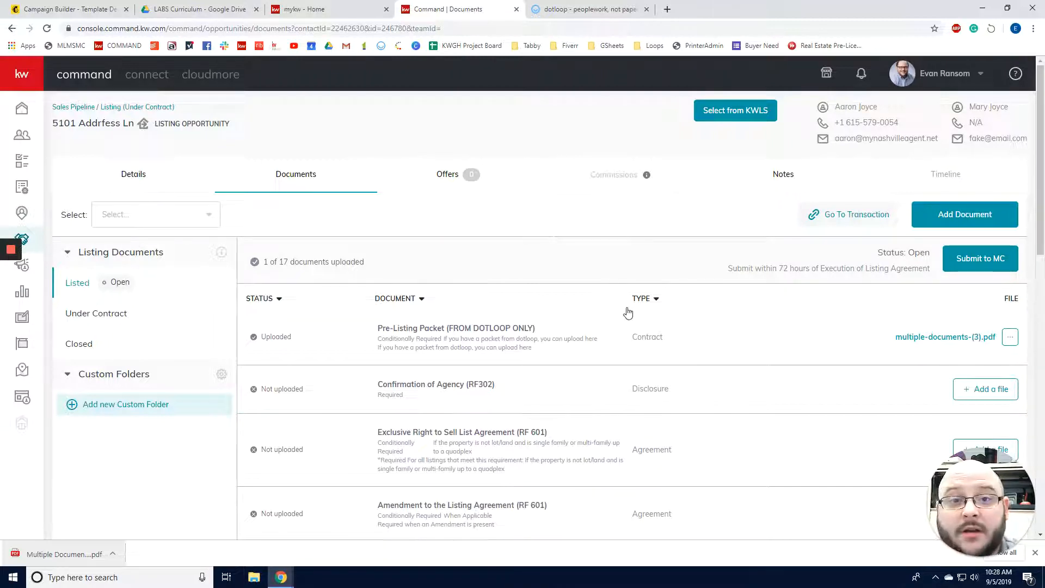
# Step: Open Command's Under Contract documents, and in dotloop download only the Sales Packet folder of the 123 Example Listing loop as one PDF
pyautogui.click(119, 319)
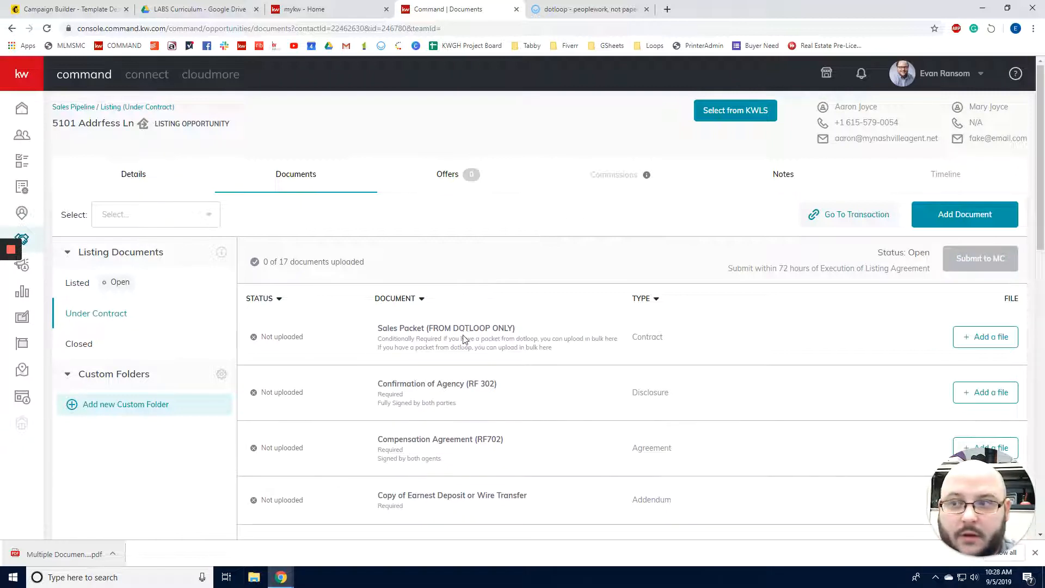
pyautogui.click(583, 10)
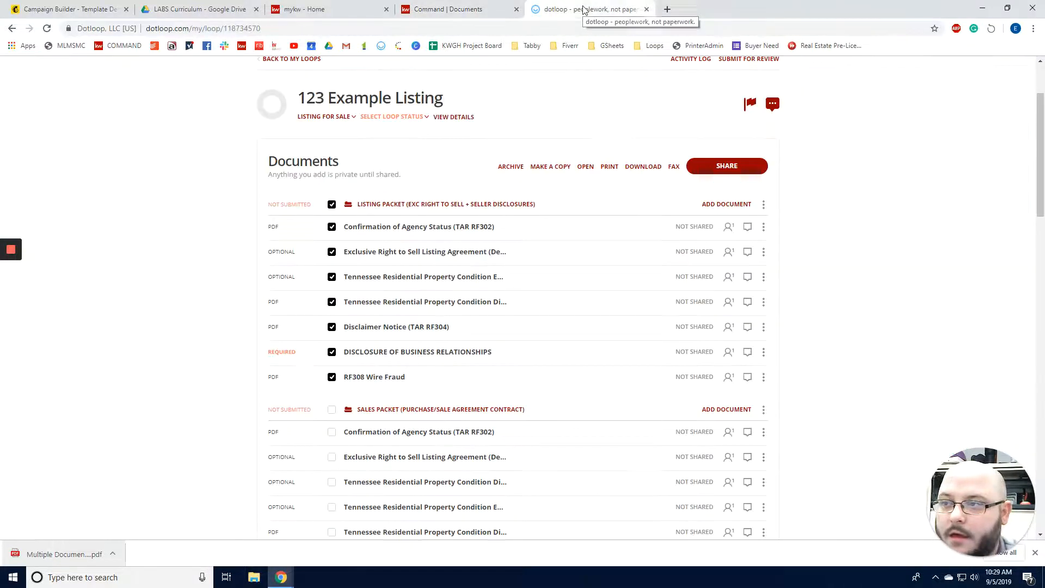
pyautogui.click(332, 206)
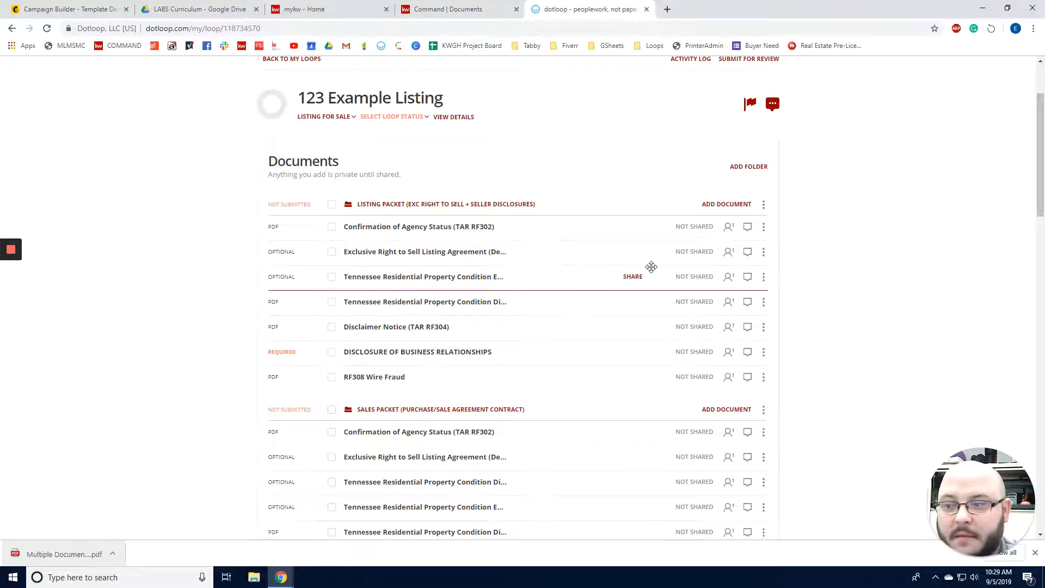
pyautogui.scroll(-2, 647, 270)
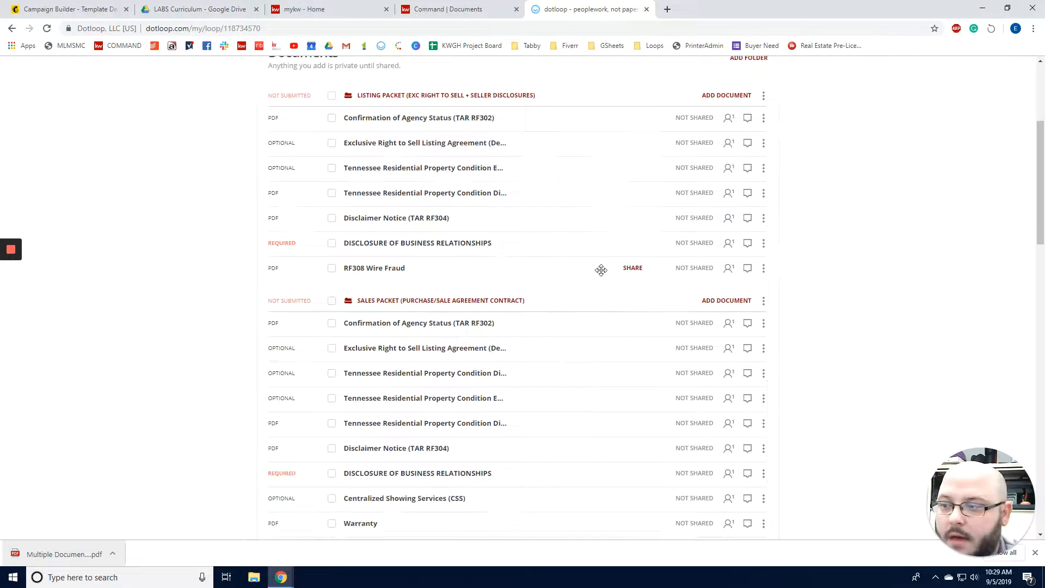
pyautogui.click(332, 303)
pyautogui.scroll(-5, 333, 303)
pyautogui.scroll(3, 331, 299)
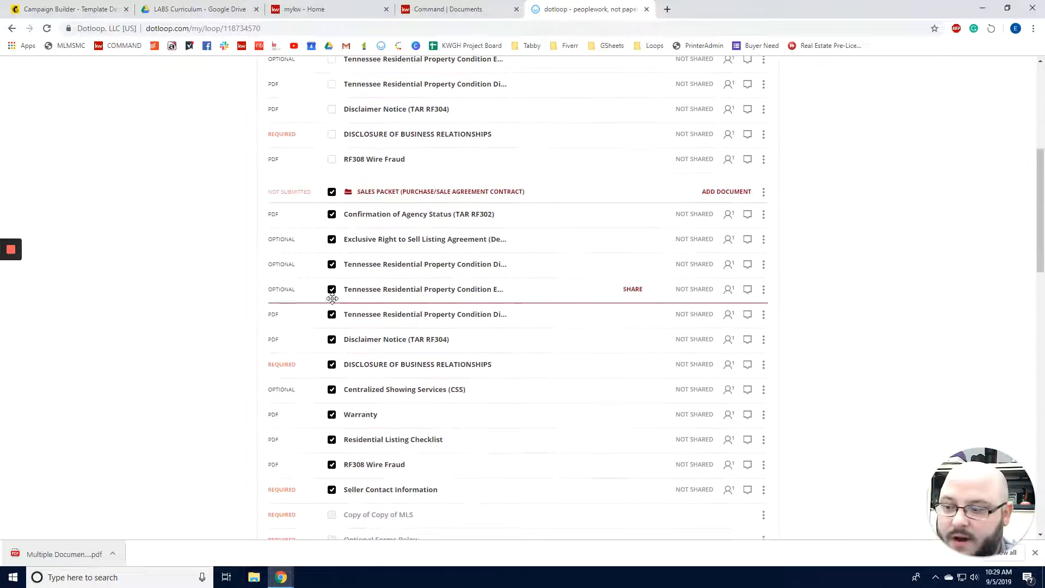
pyautogui.scroll(-3, 332, 299)
pyautogui.scroll(3, 329, 304)
pyautogui.scroll(2, 381, 300)
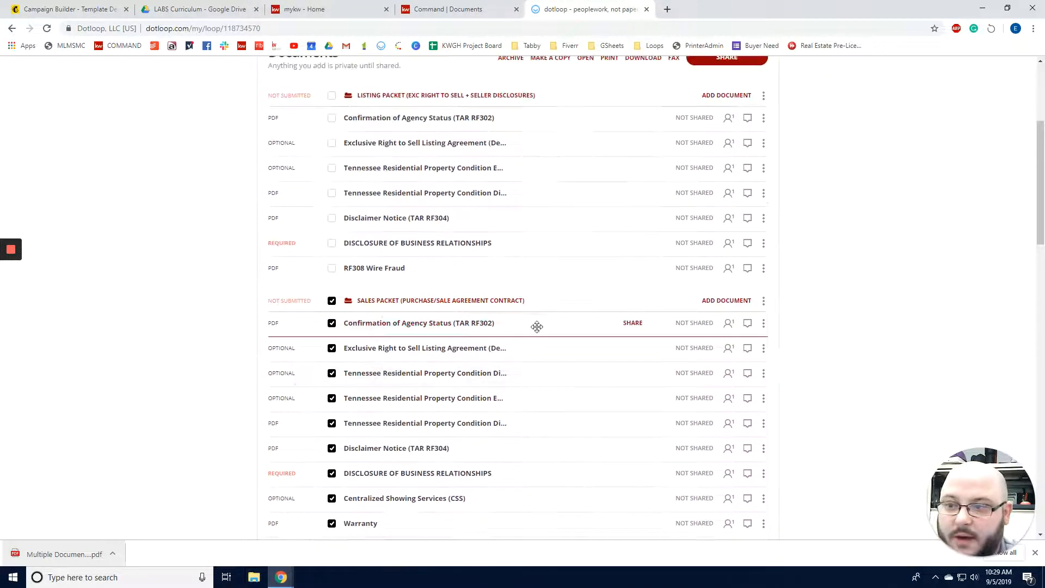
pyautogui.scroll(2, 537, 326)
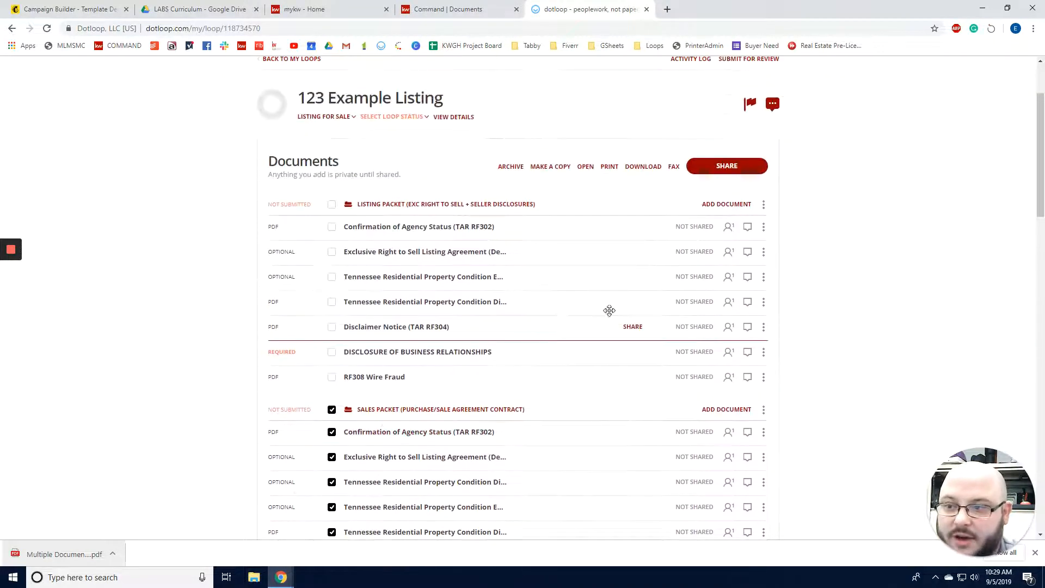
pyautogui.click(653, 167)
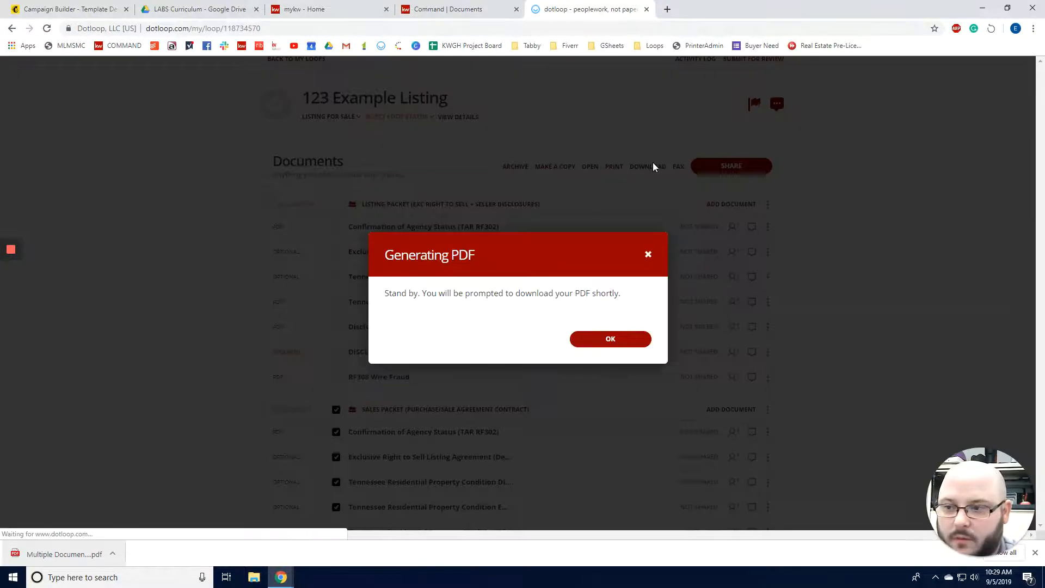
pyautogui.click(611, 341)
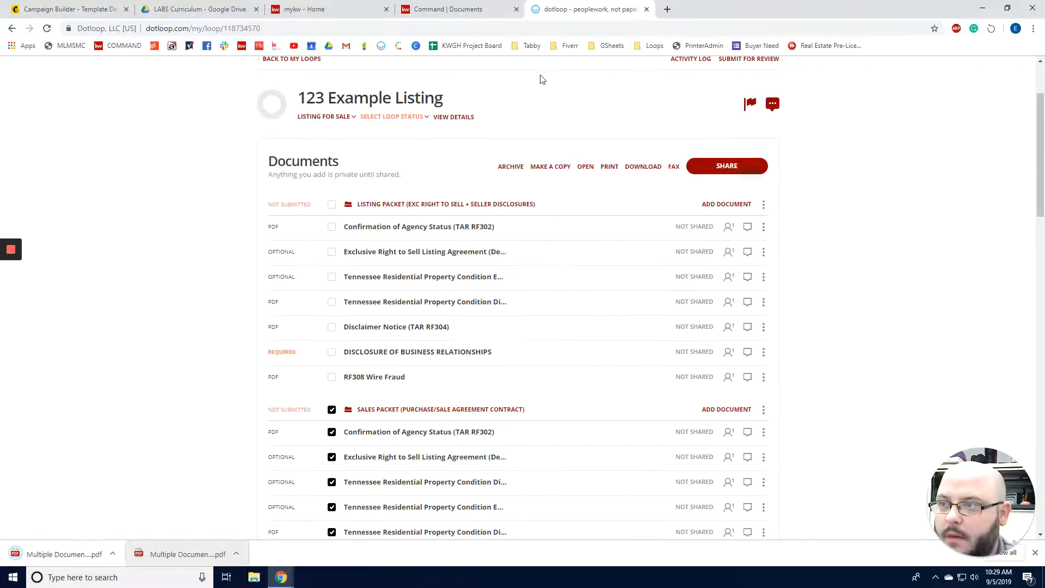
# Step: Switch to Command and assign Multiple Documents (4).pdf to the Sales Packet (FROM DOTLOOP ONLY) entry in the Under Contract documents
pyautogui.click(437, 11)
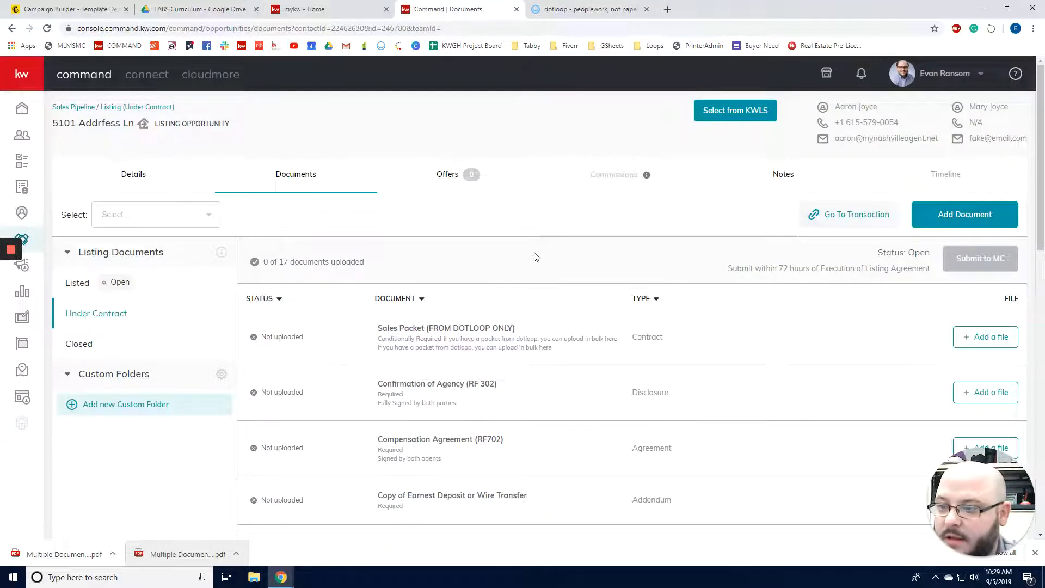
pyautogui.click(973, 338)
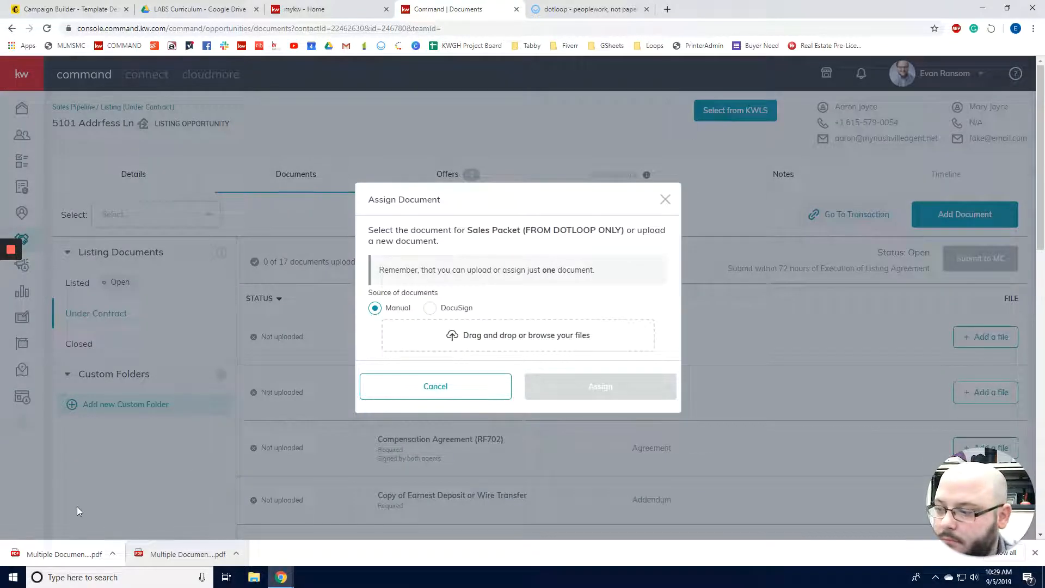
pyautogui.moveTo(36, 554); pyautogui.dragTo(539, 344)
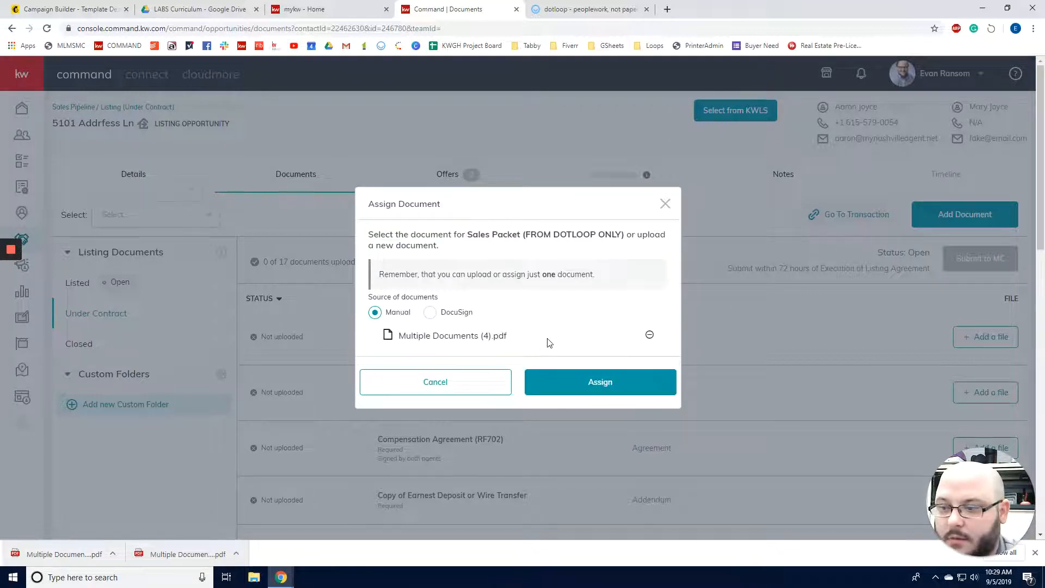
pyautogui.click(651, 384)
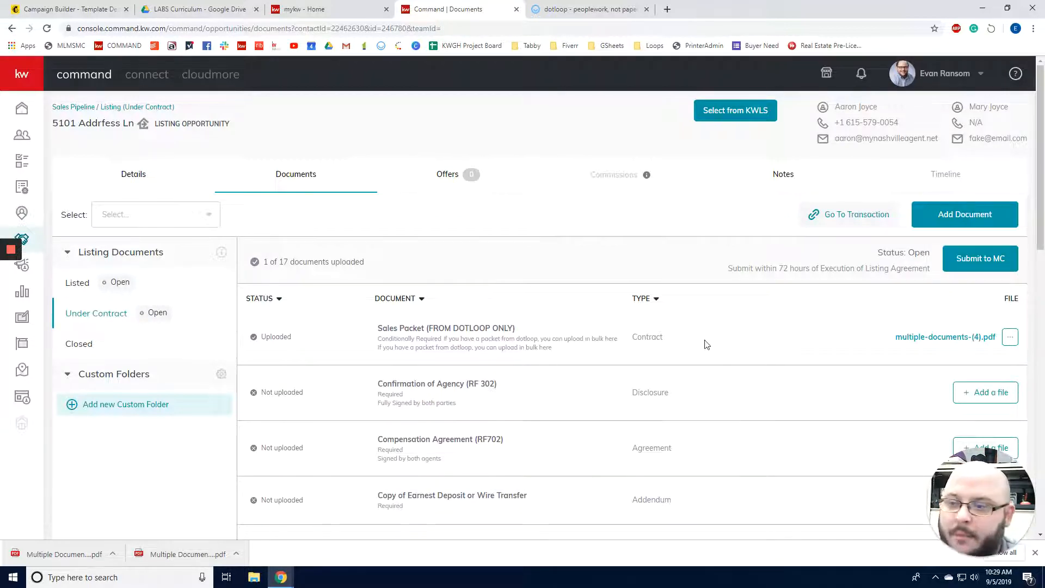
# Step: Submit the Under Contract documents and the Listed documents to the MC for review
pyautogui.click(996, 261)
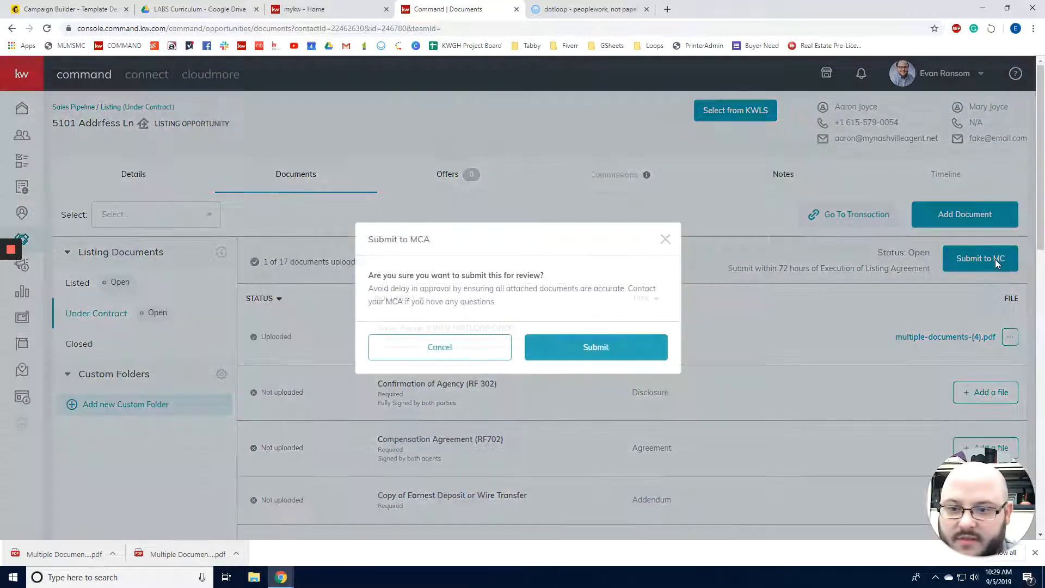
pyautogui.click(597, 351)
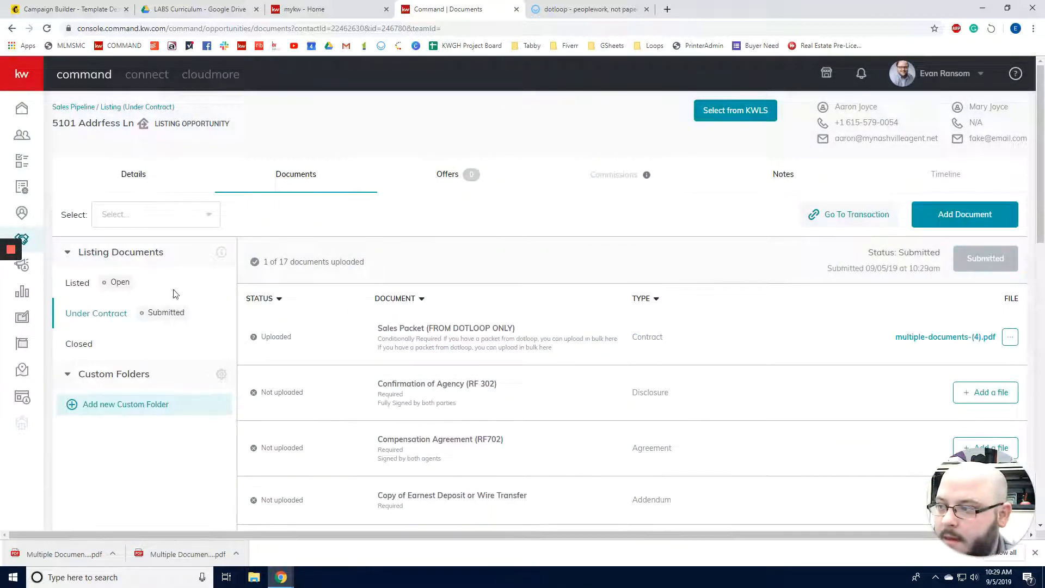
pyautogui.click(75, 283)
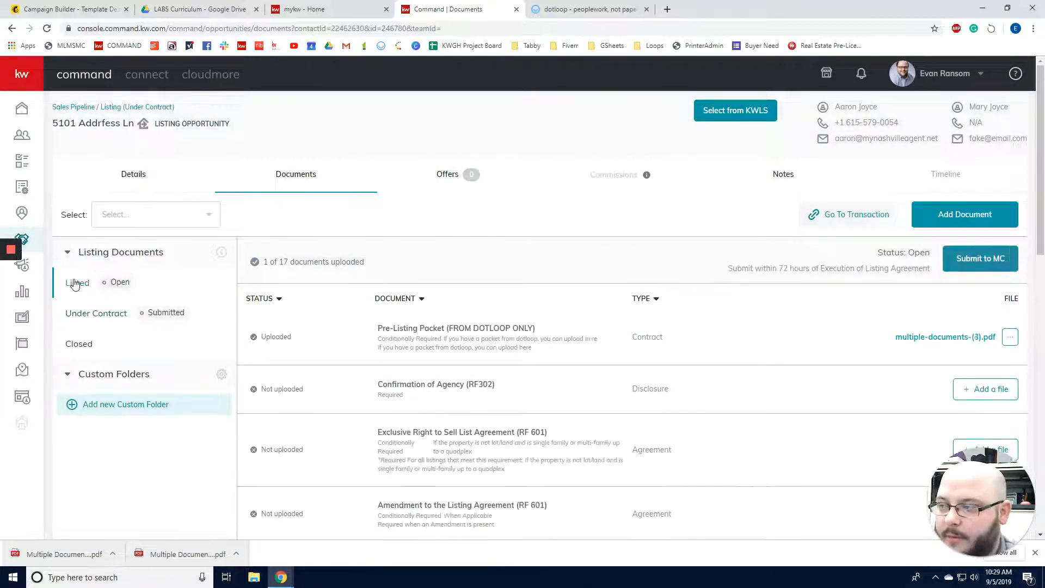
pyautogui.click(979, 259)
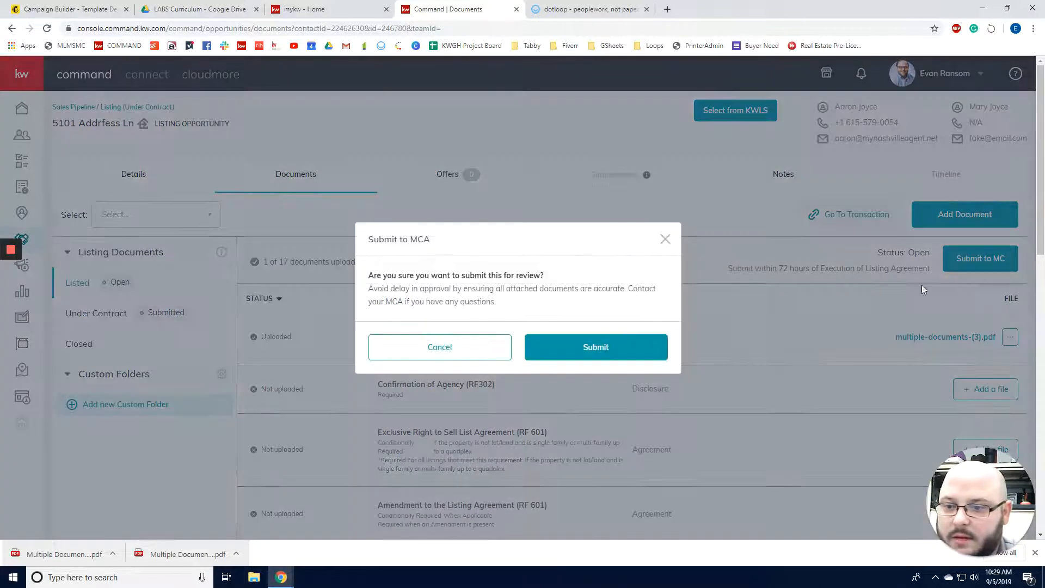
pyautogui.click(598, 354)
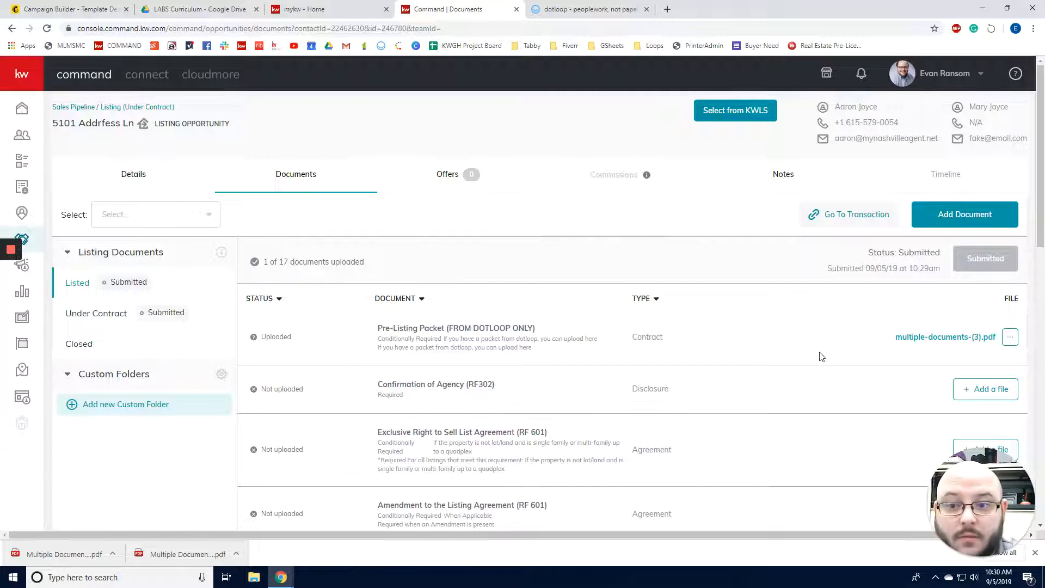
# Step: Check Command's notifications and look over the Listed documents checklist with its submission status
pyautogui.click(861, 74)
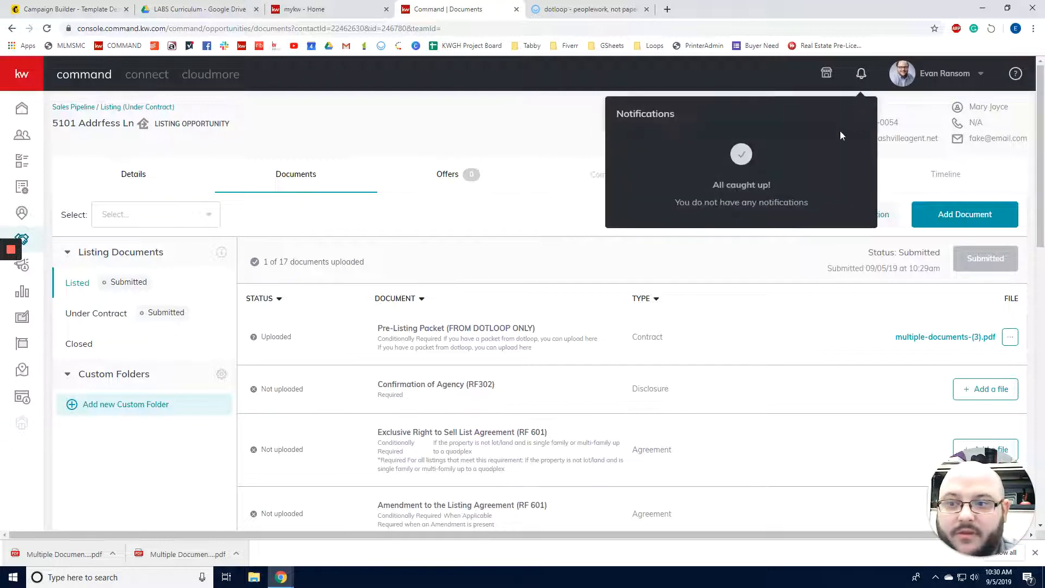
pyautogui.click(514, 117)
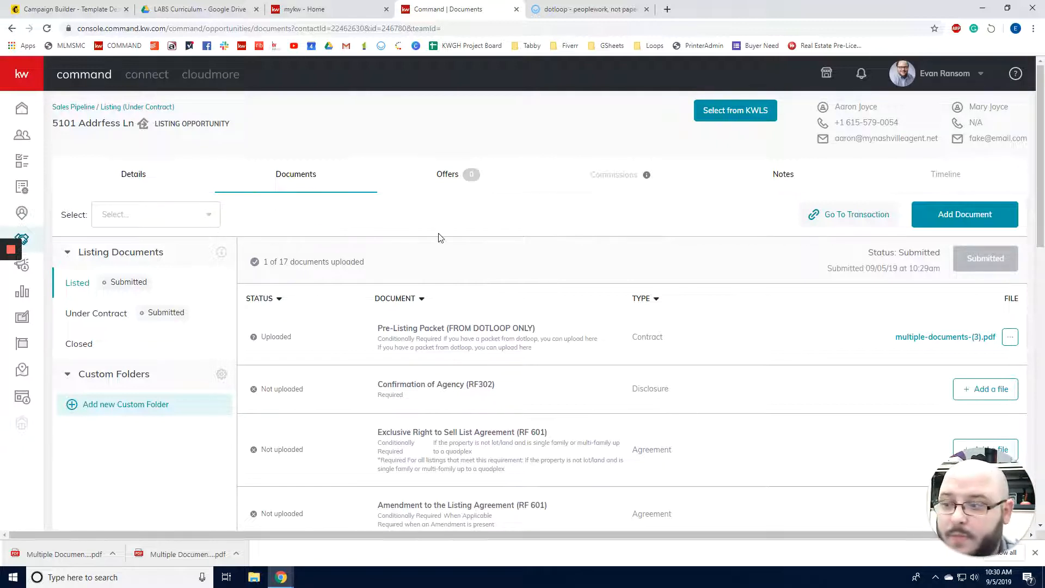
pyautogui.scroll(-3, 507, 222)
pyautogui.scroll(3, 507, 223)
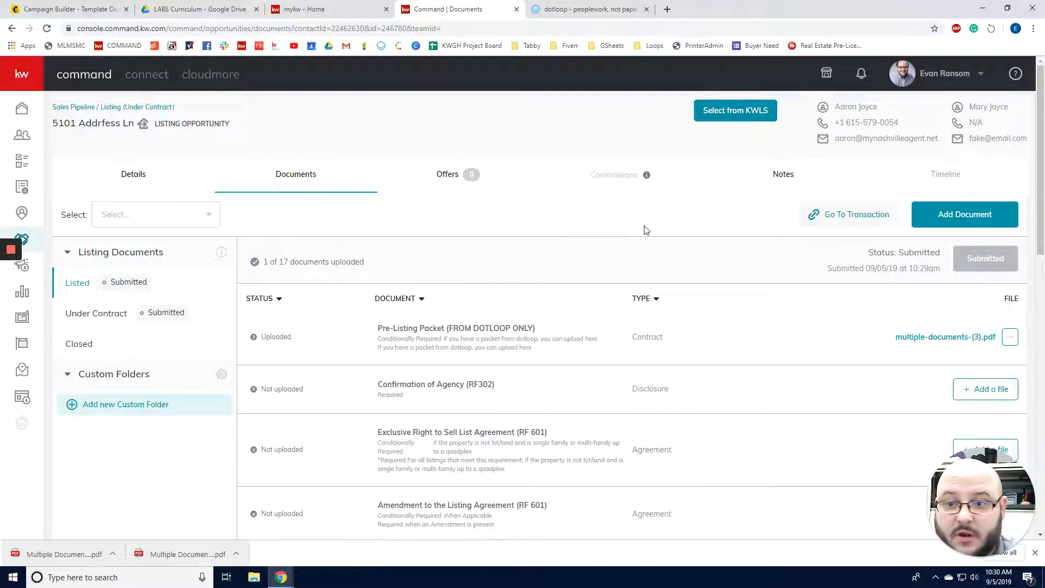
pyautogui.scroll(-3, 646, 230)
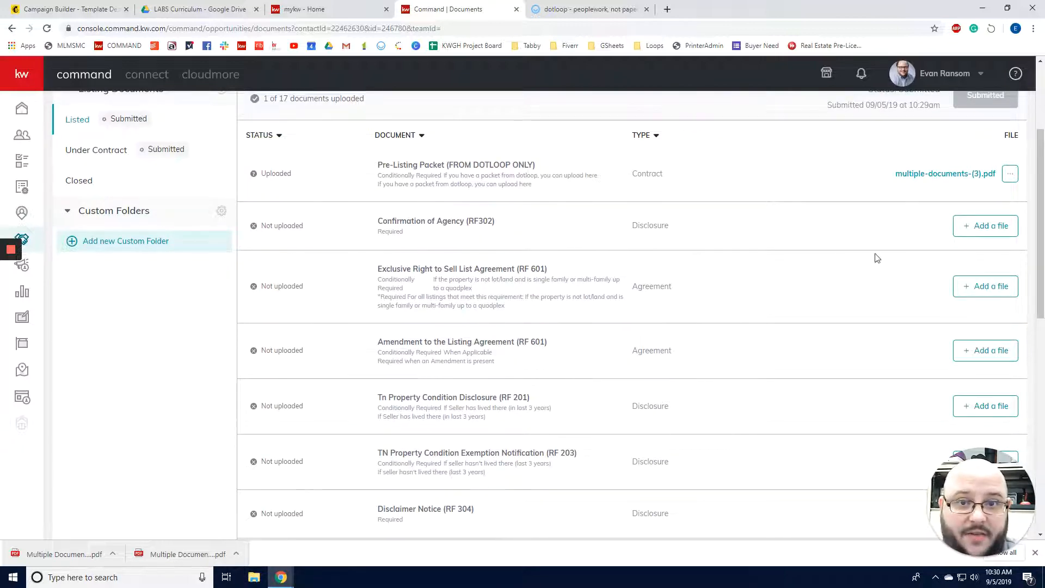
pyautogui.scroll(3, 798, 259)
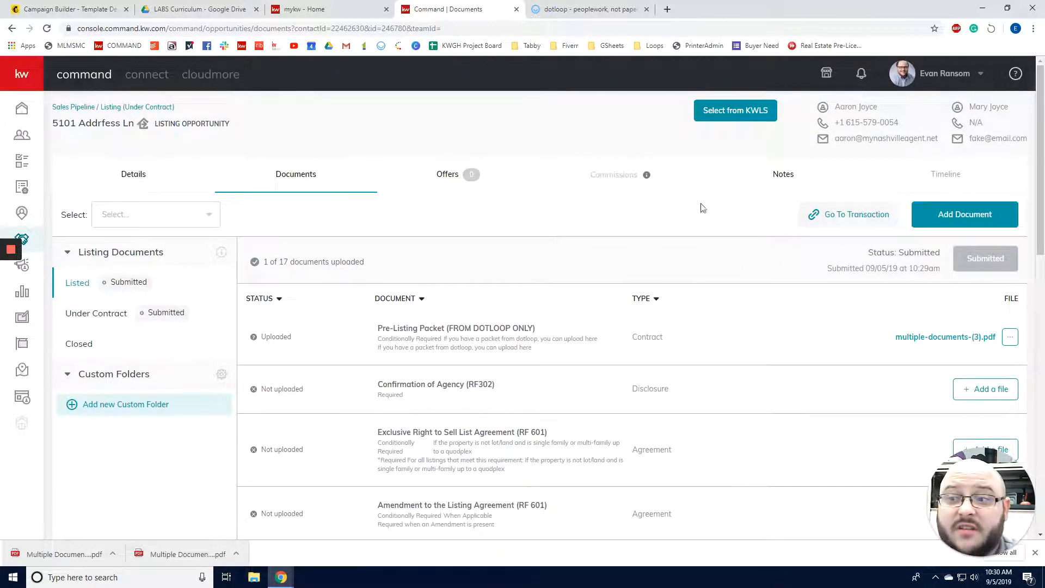